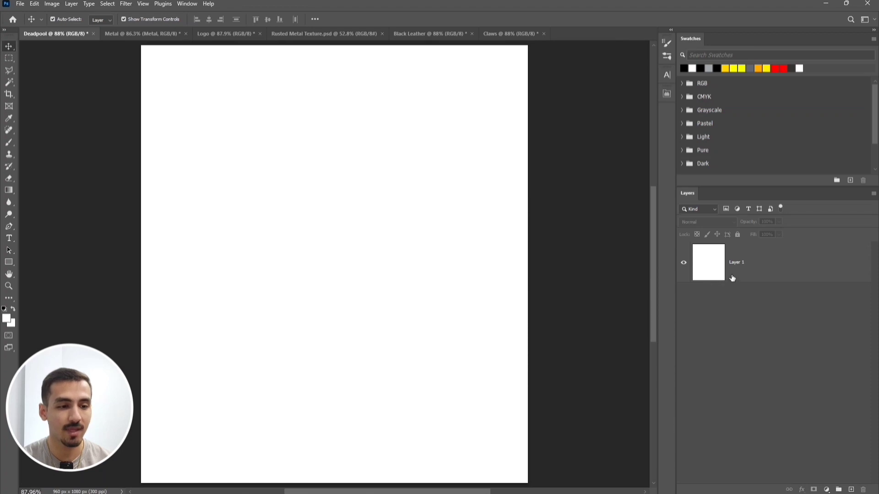
Add a Color Overlay effect in black (000000) to Layer 1
left_click(735, 279)
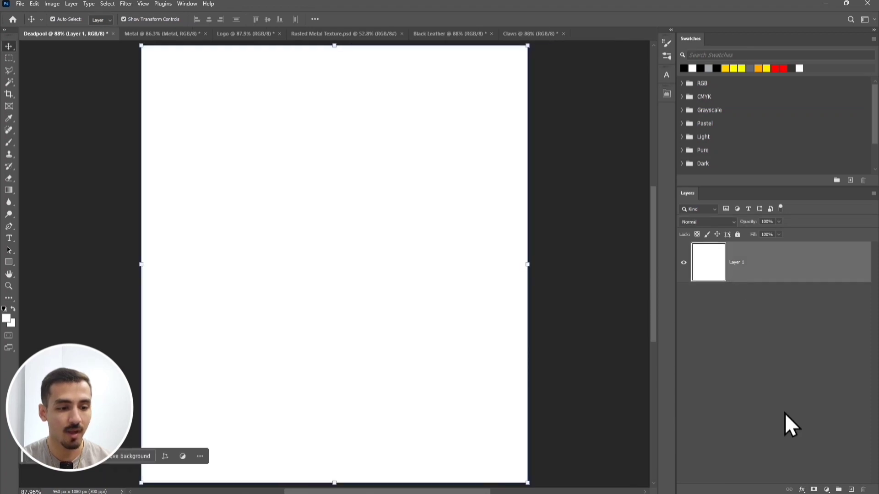
left_click(801, 489)
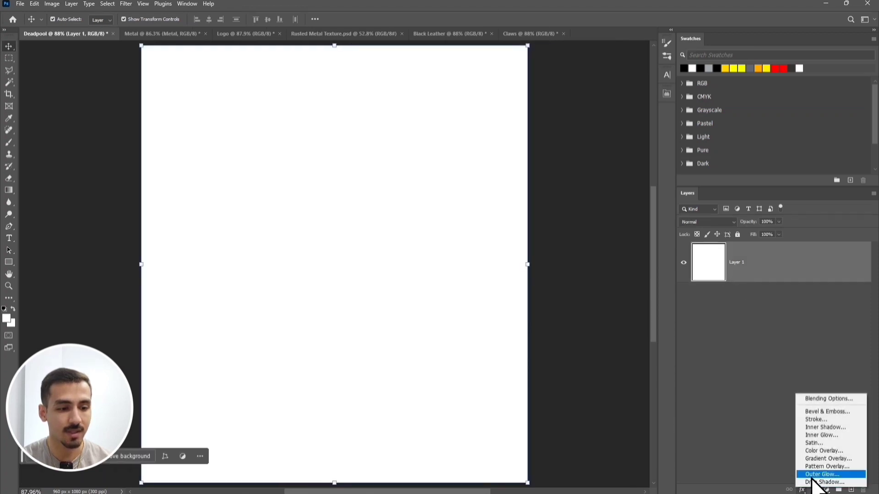
left_click(855, 455)
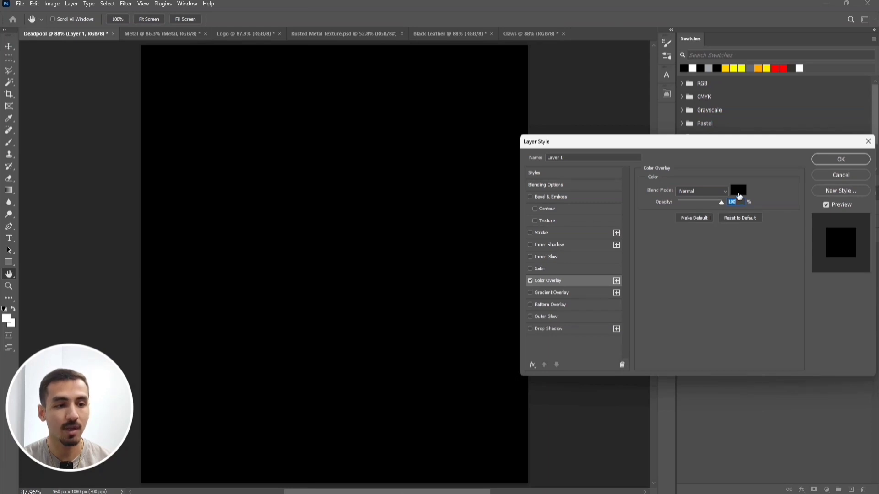
left_click(738, 193)
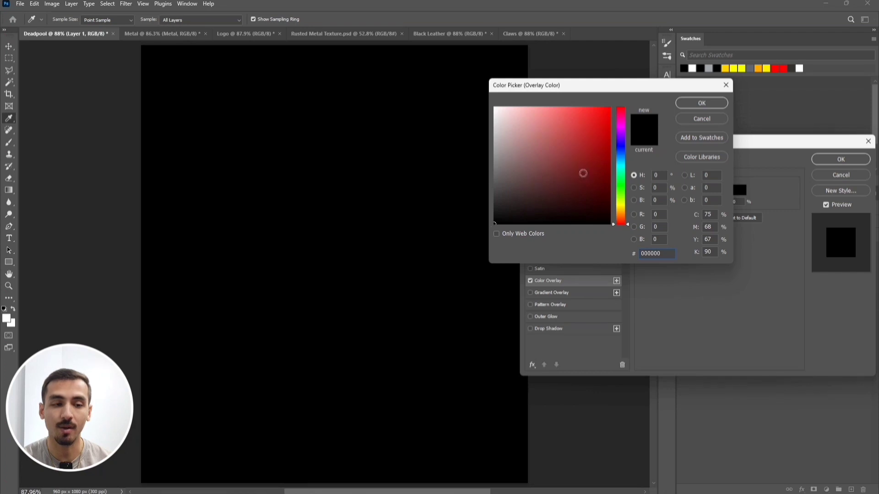
left_click(703, 103)
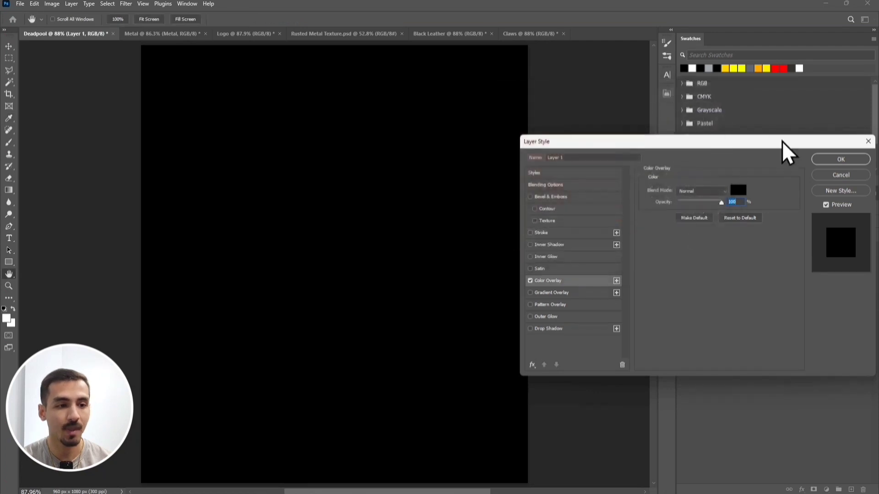
left_click(841, 159)
left_click(690, 304)
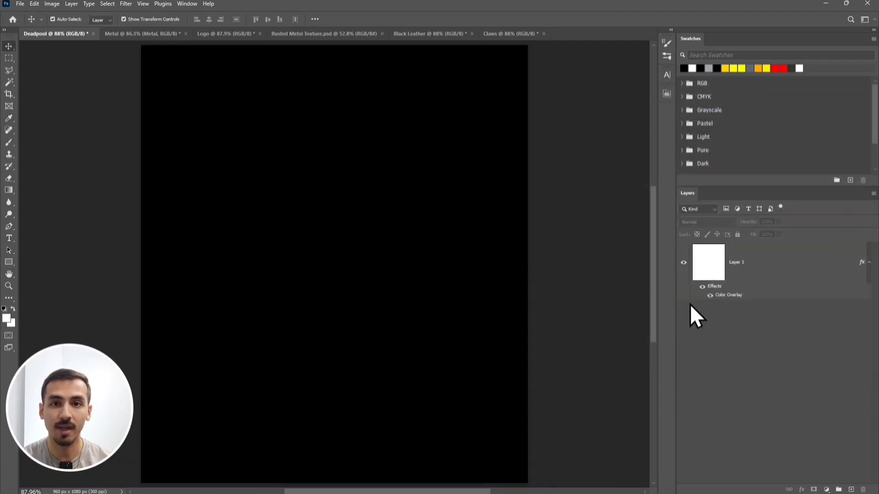
Convert the black Layer 1 to a smart object
left_click(762, 269)
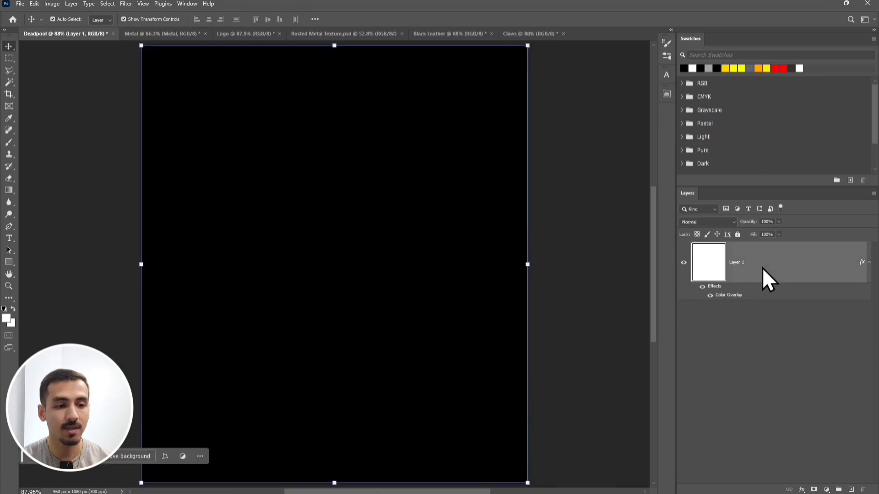
right_click(762, 268)
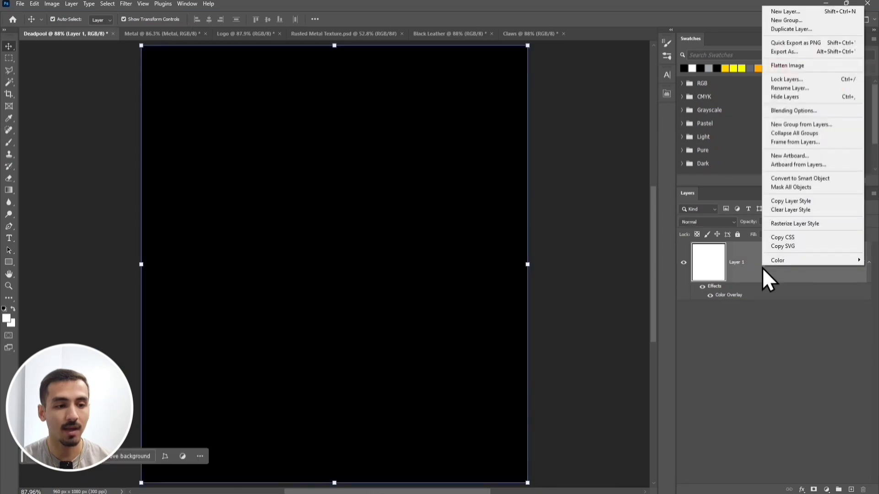
left_click(822, 181)
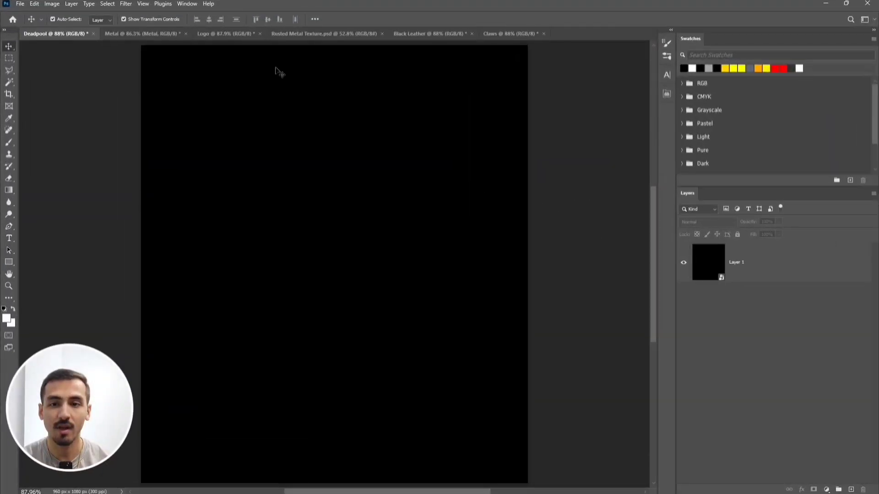
Duplicate the Metal layer from the Metal document into the Deadpool document as "Metal" and return to the Deadpool document
left_click(162, 39)
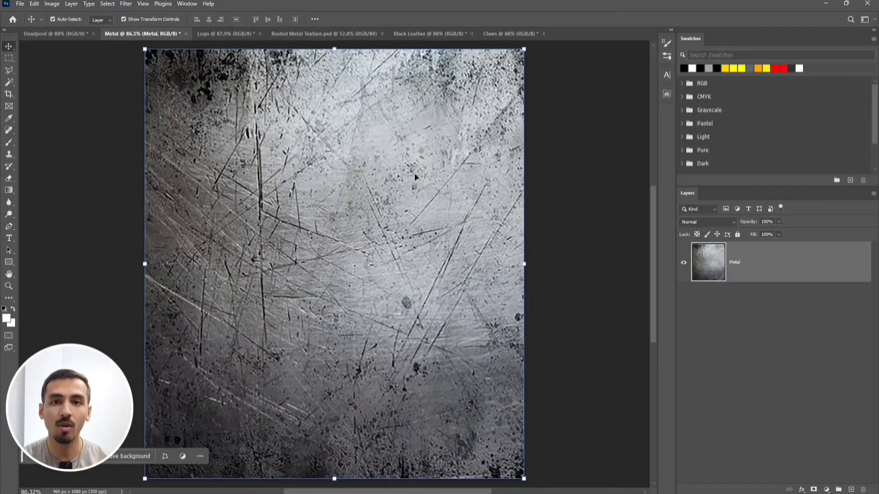
right_click(745, 249)
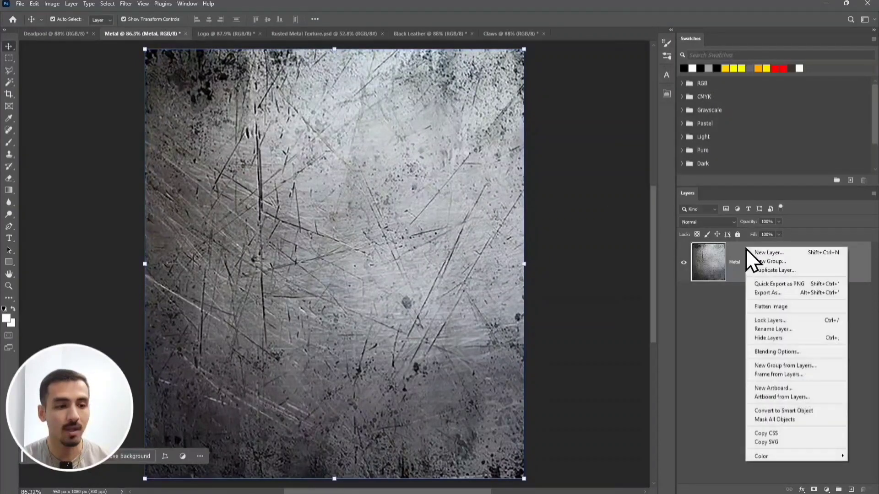
left_click(801, 272)
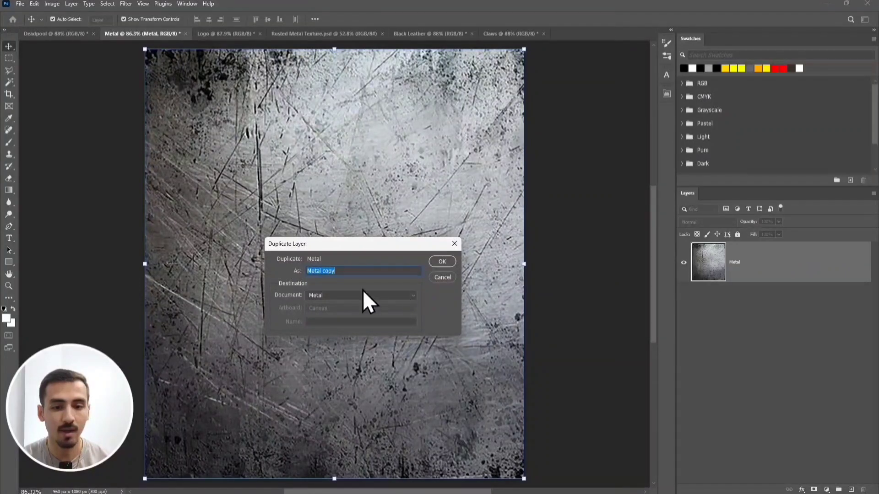
left_click(336, 294)
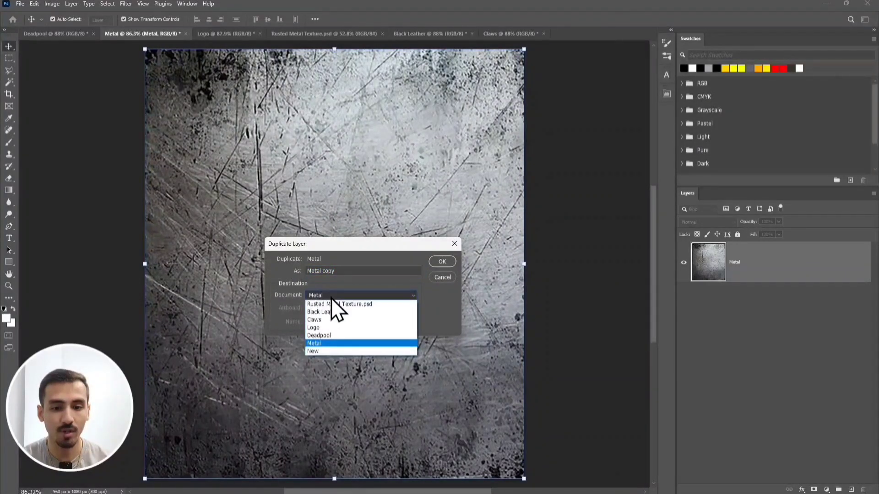
left_click(331, 335)
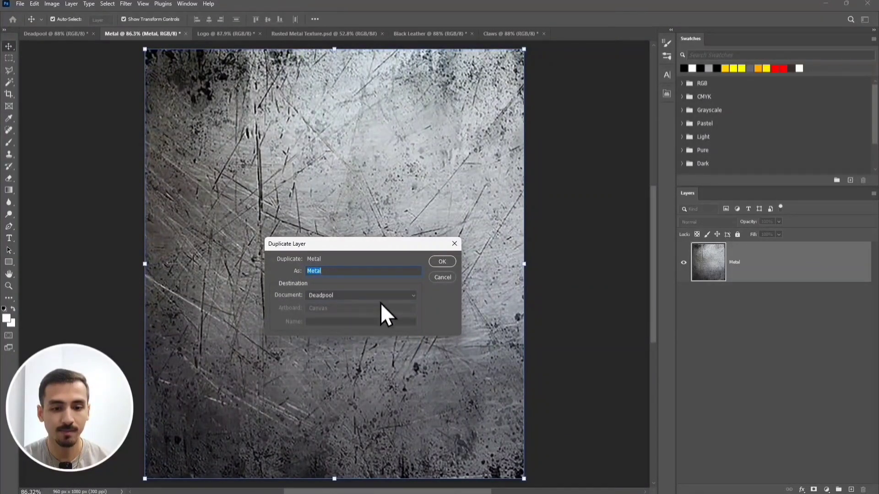
left_click(433, 262)
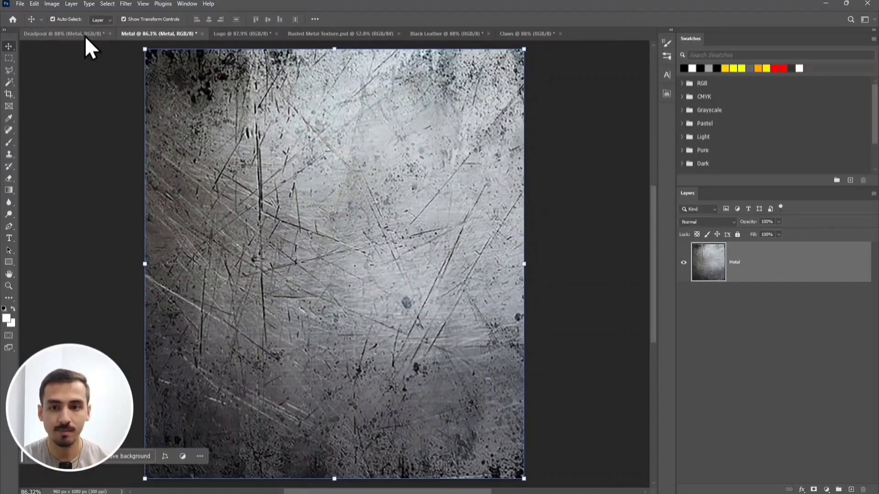
left_click(85, 36)
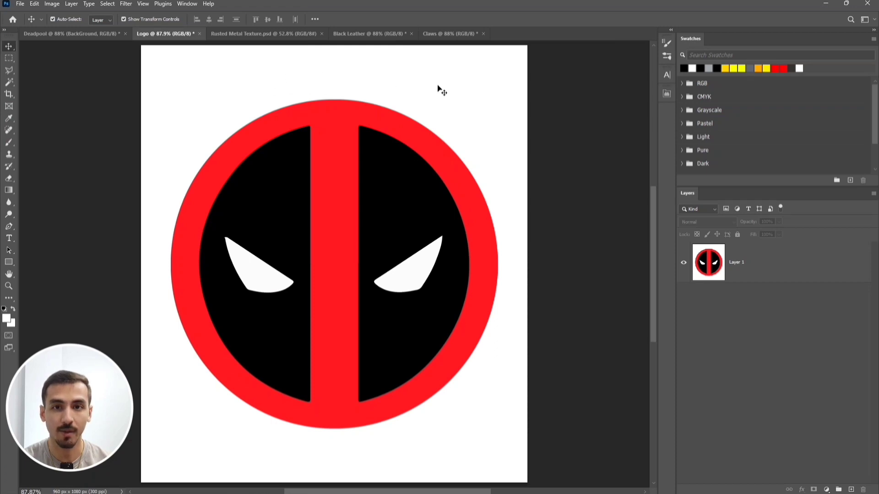
Select the white areas of Layer 1 in the Logo document with Color Range, sampling the white background at fuzziness 200
left_click(764, 247)
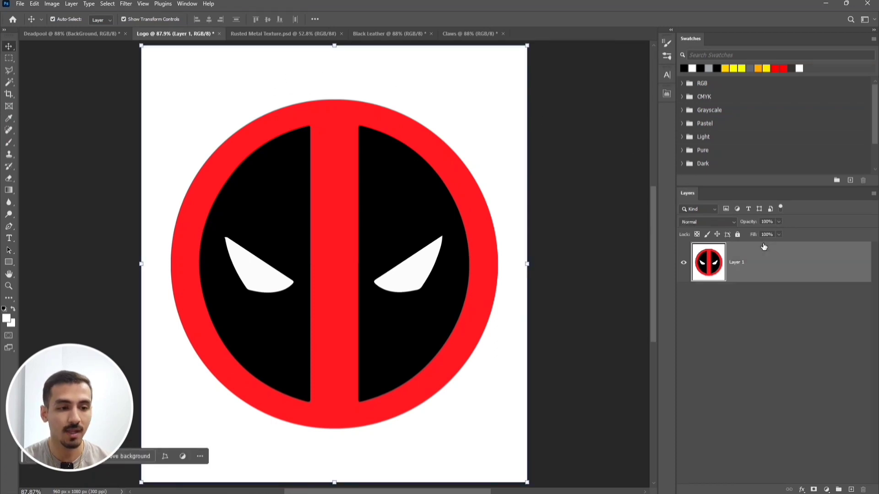
left_click(108, 4)
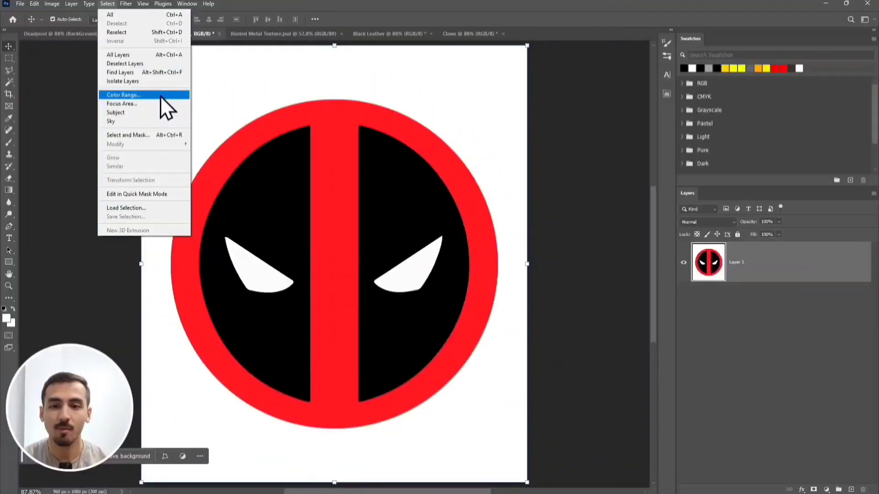
left_click(160, 95)
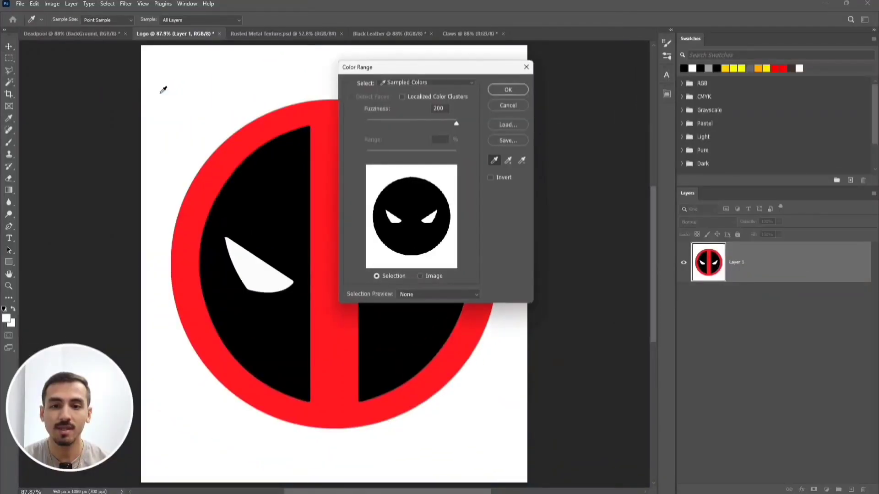
left_click(248, 80)
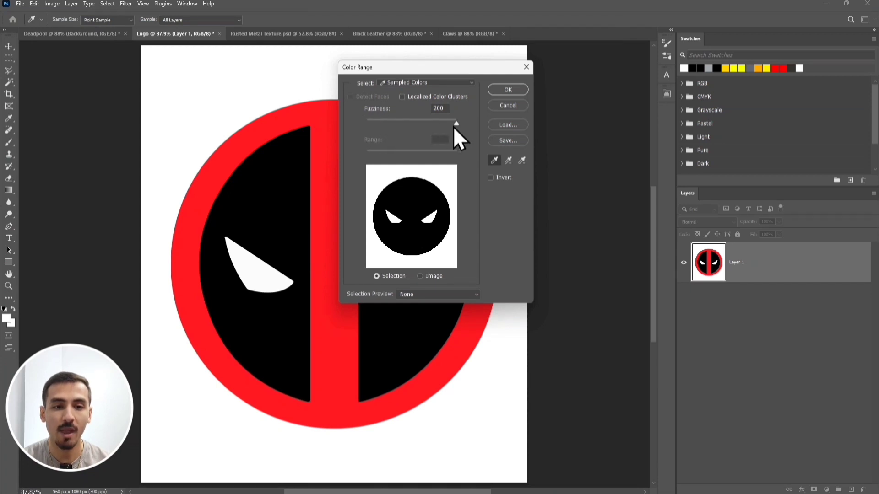
left_click(499, 92)
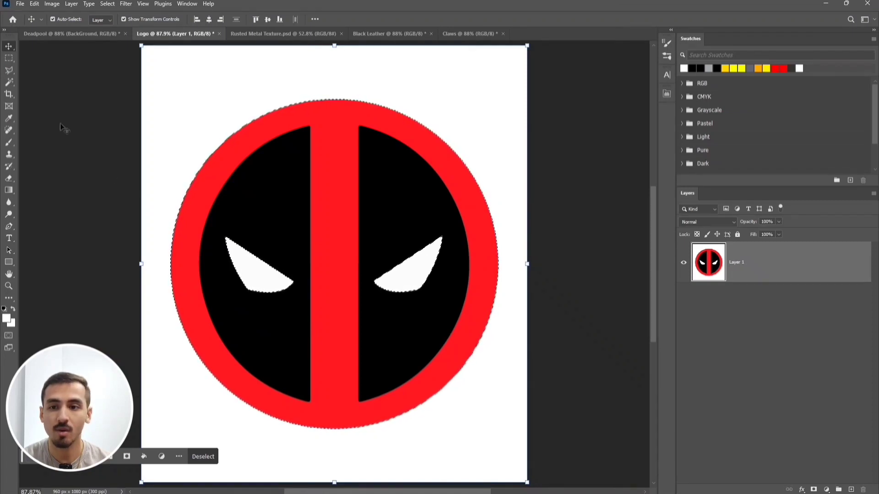
Subtract both eyes from the selection with the Rectangular Marquee tool and delete the white background around the logo
left_click(15, 61)
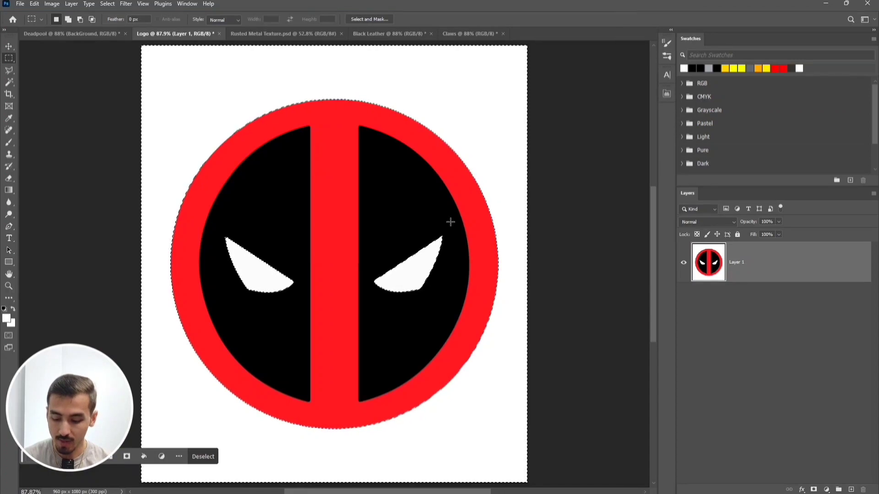
key("alt")
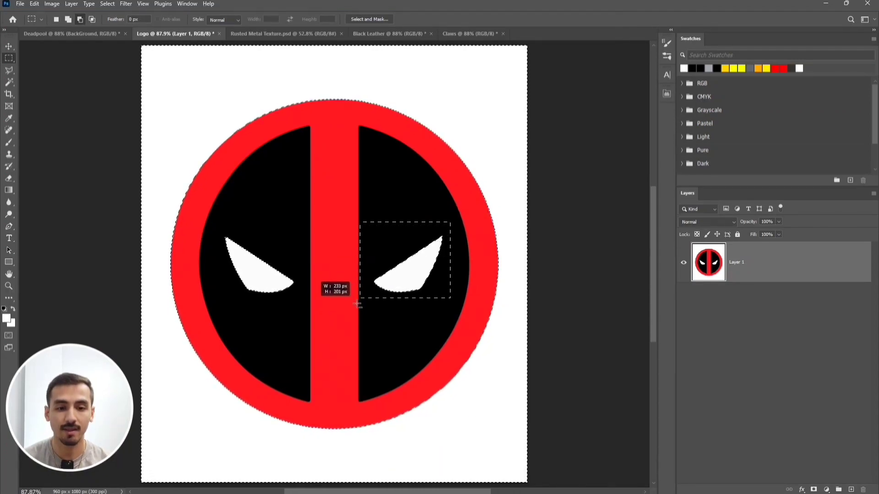
left_click_drag(358, 304, 357, 305)
left_click_drag(302, 211, 294, 219)
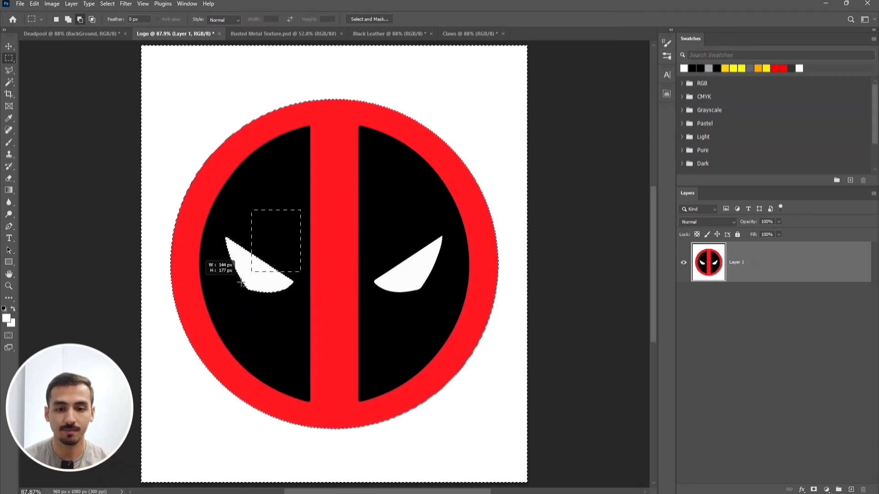
left_click_drag(207, 307, 208, 304)
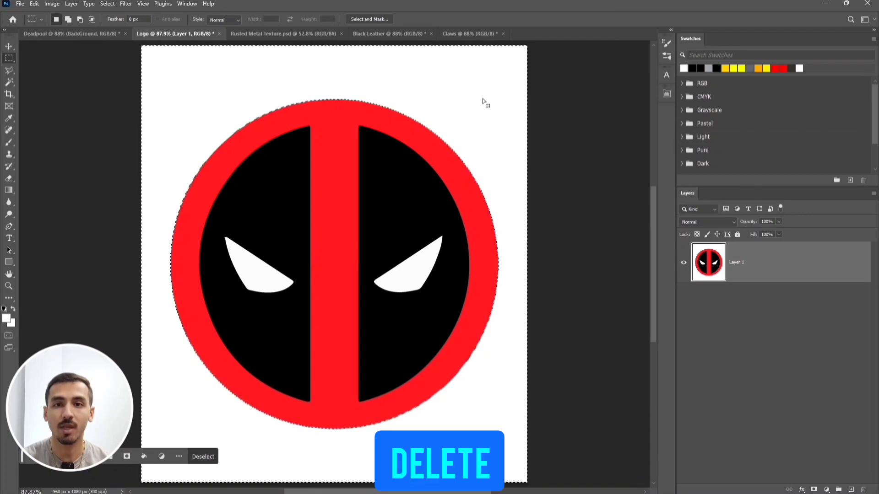
key("Delete")
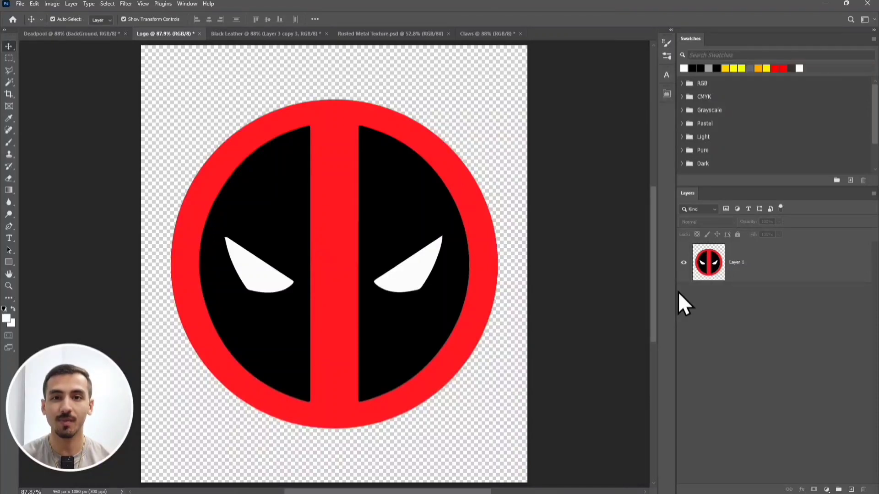
Copy the leather layer from the Black Leather document into the Logo document, fit it to the canvas and place it beneath the logo layer
left_click(729, 271)
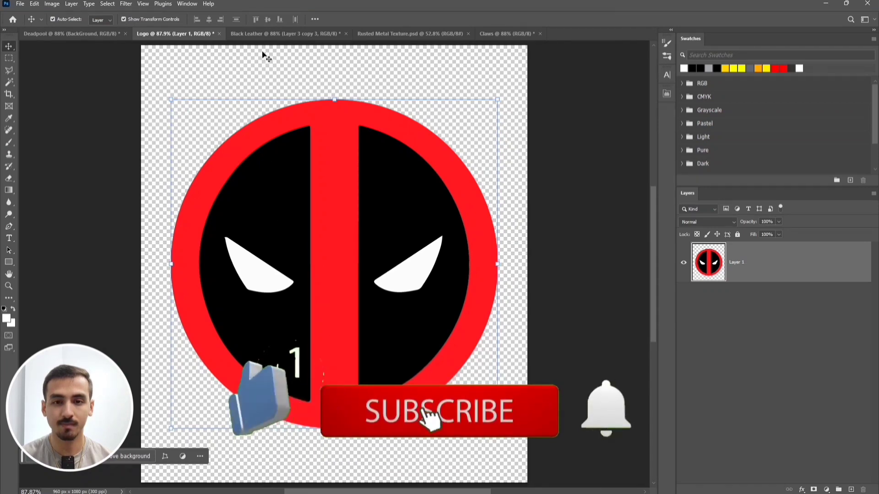
left_click(260, 37)
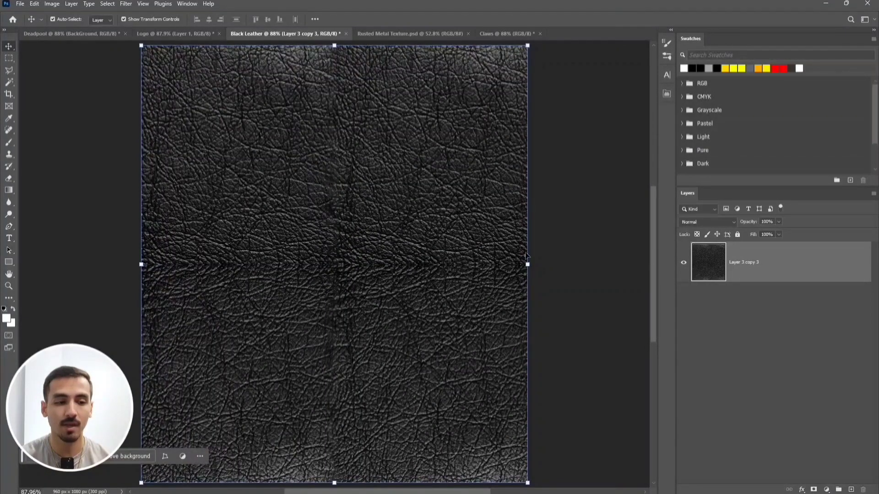
left_click_drag(773, 261, 395, 231)
left_click_drag(420, 198, 360, 232)
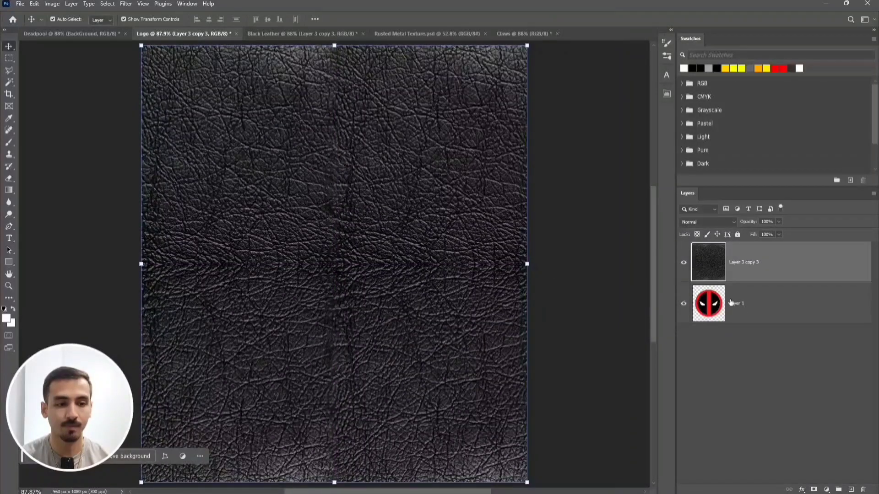
left_click_drag(760, 310, 756, 251)
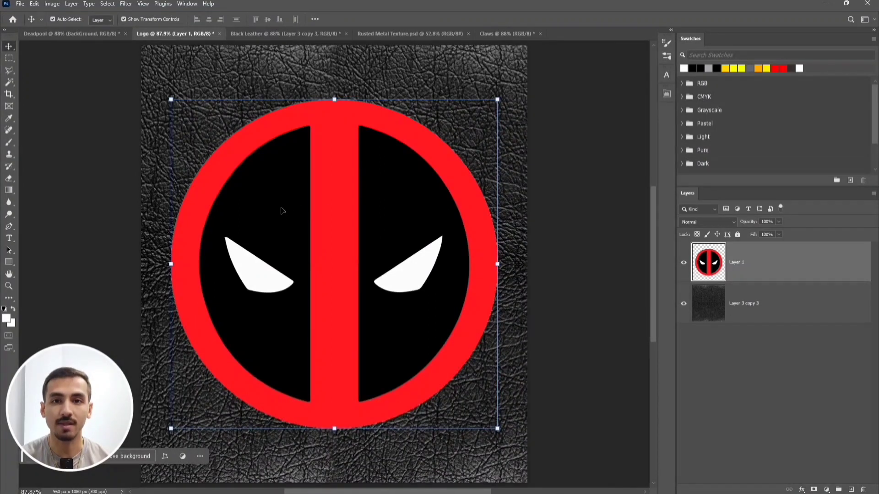
left_click(108, 4)
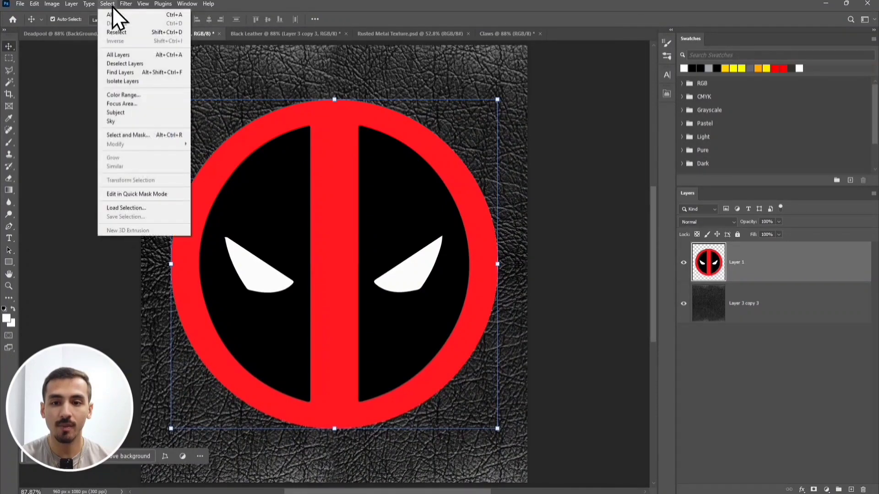
left_click(156, 95)
left_click(282, 173)
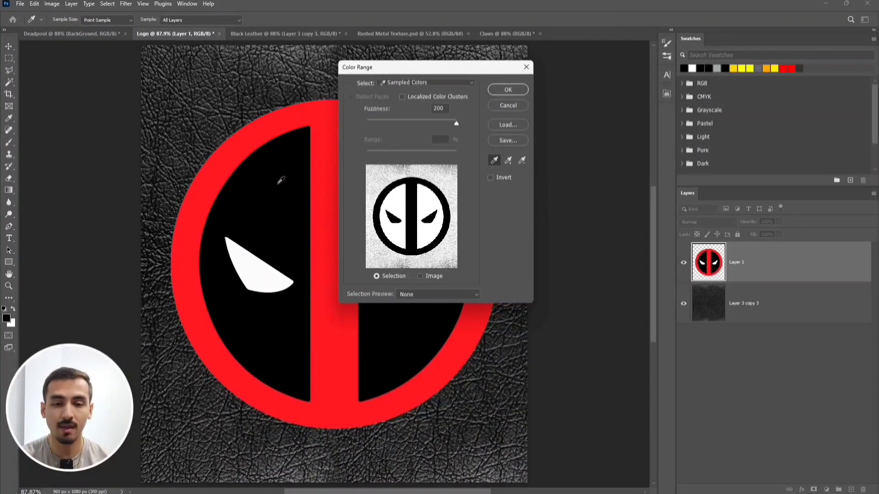
left_click(521, 106)
key("v")
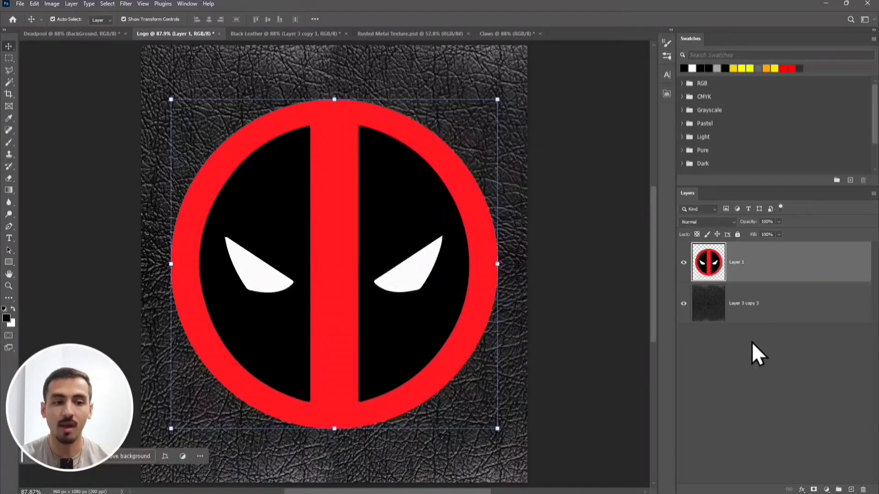
left_click(745, 359)
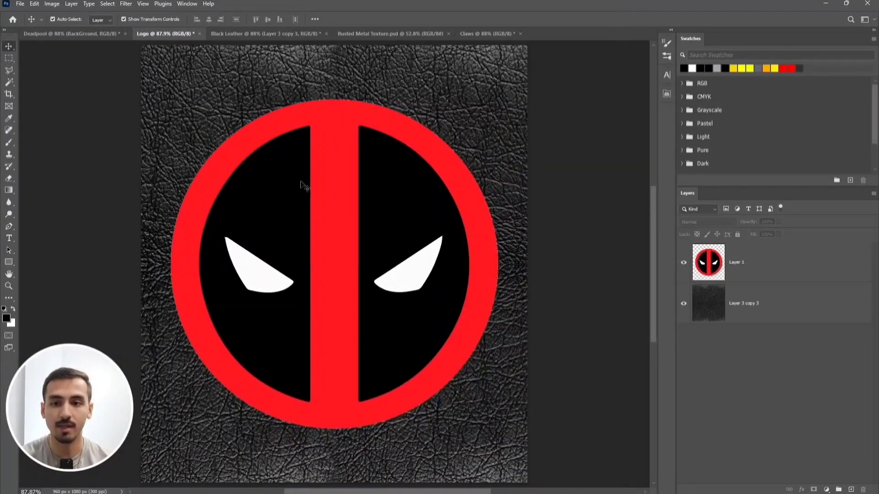
Select both black halves of the logo on Layer 1 with the Magic Wand tool, leaving out the eyes
left_click(12, 82)
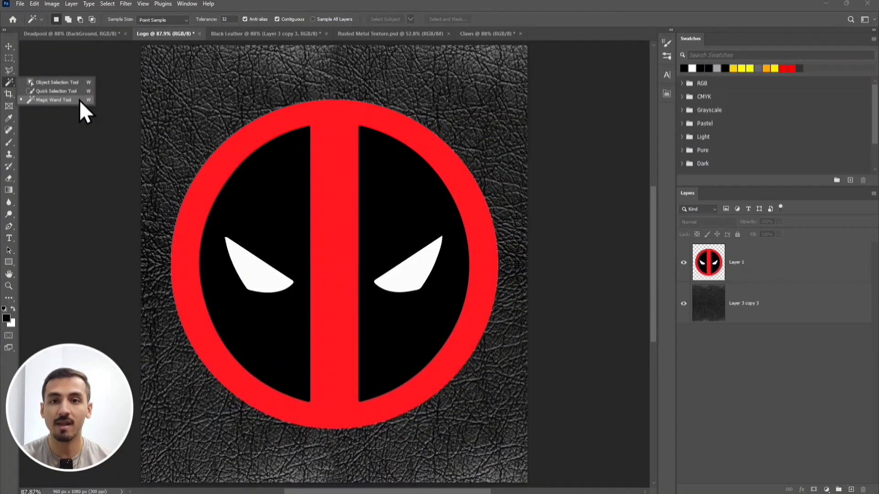
left_click(80, 101)
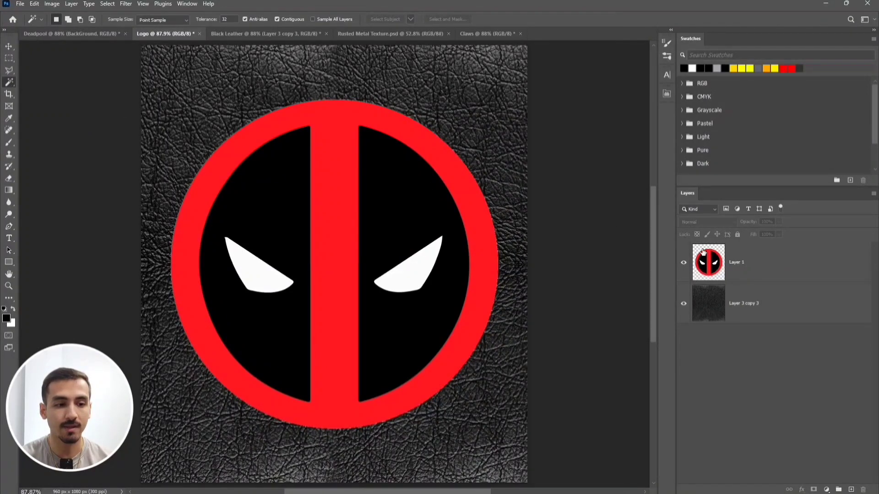
left_click(754, 265)
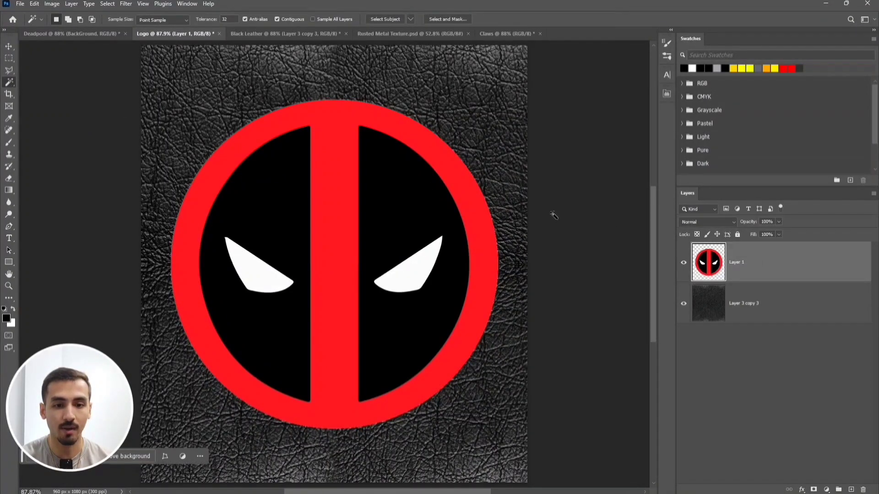
left_click(410, 194)
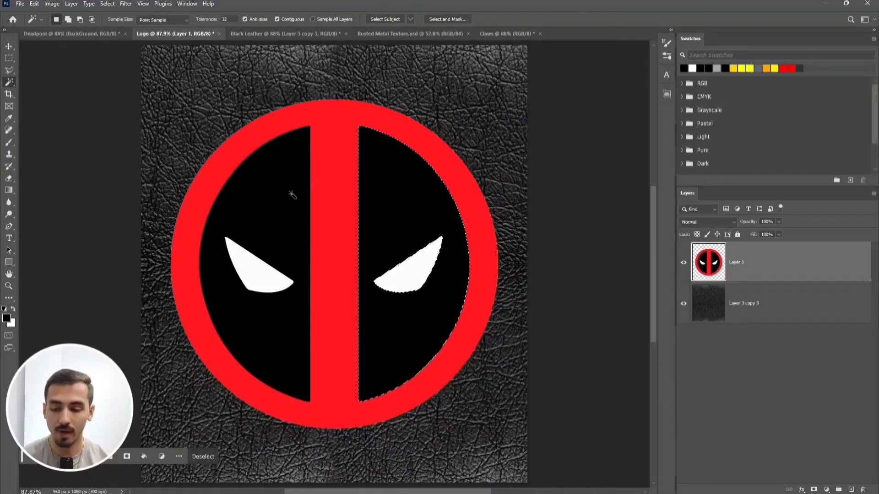
key("shift")
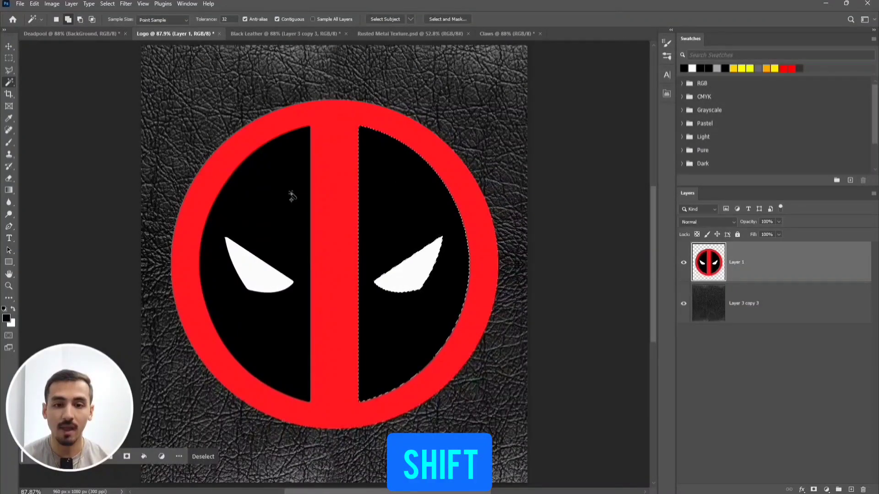
left_click(291, 196, "shift")
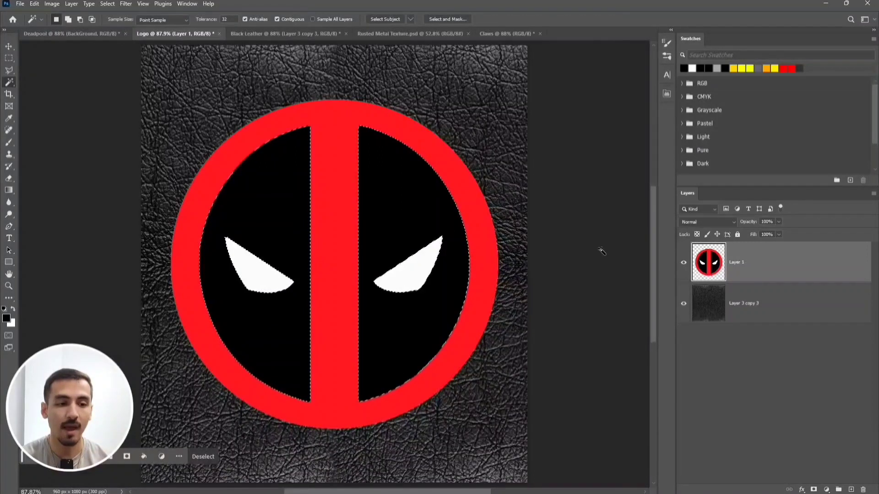
Mask the leather layer "Layer 3 copy 3" with the selection and move it above Layer 1
left_click(763, 297)
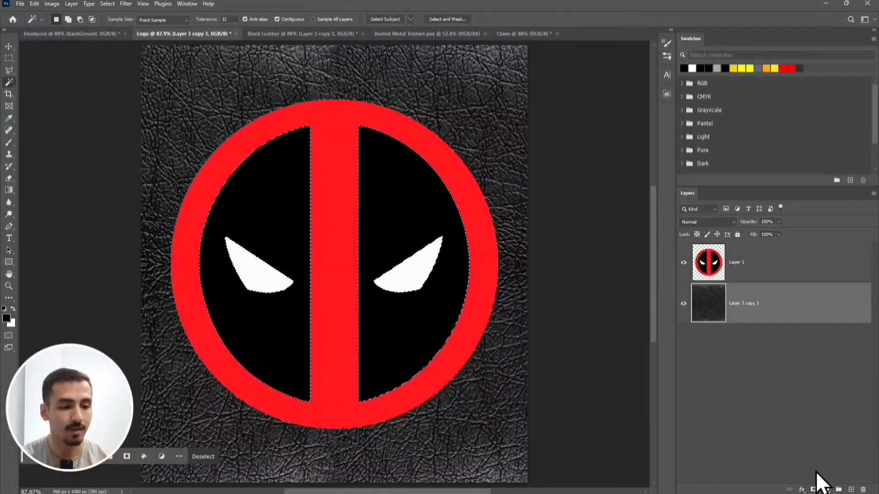
left_click(813, 489)
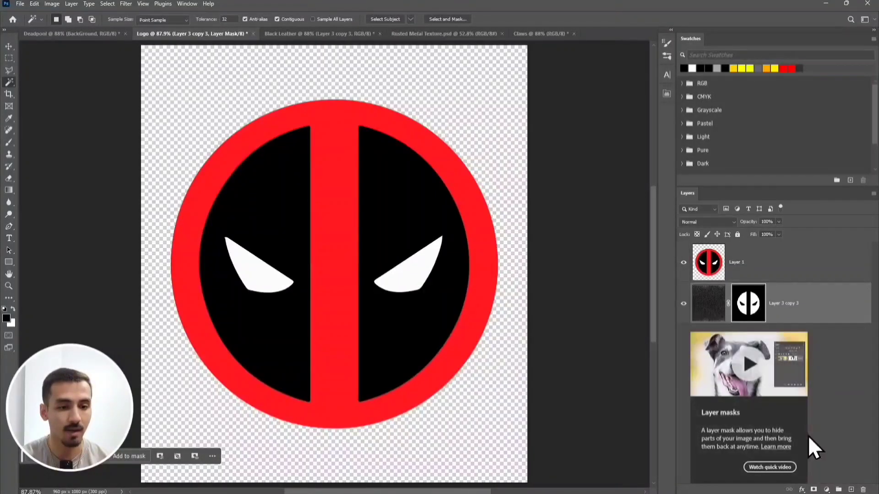
left_click_drag(783, 314, 782, 257)
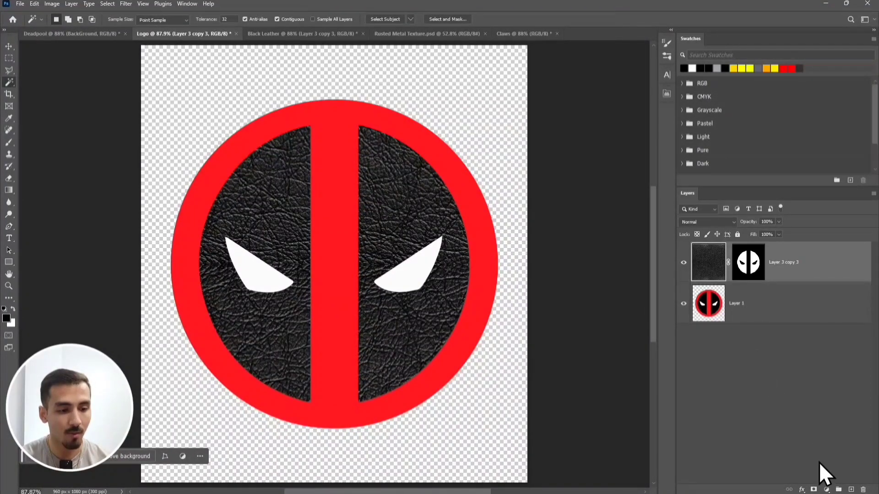
Add a Hue/Saturation adjustment clipped to the leather layer and lower its lightness to darken the leather
left_click(827, 489)
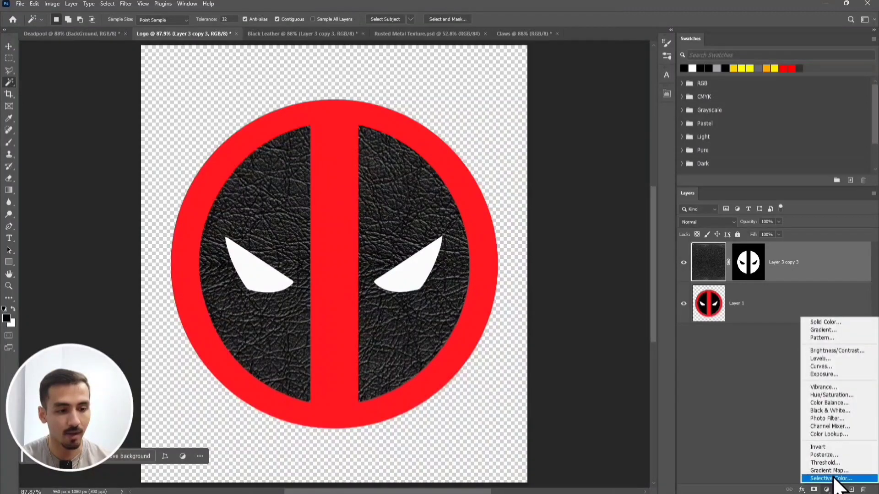
left_click(859, 396)
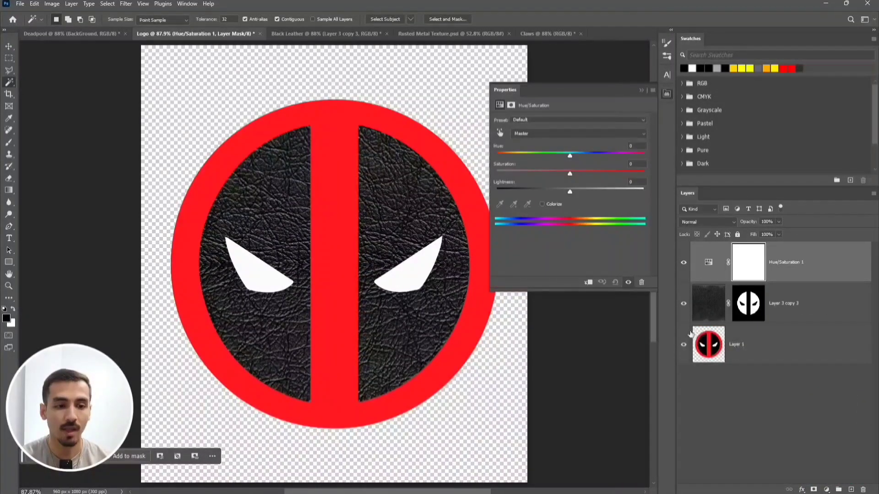
left_click(589, 283)
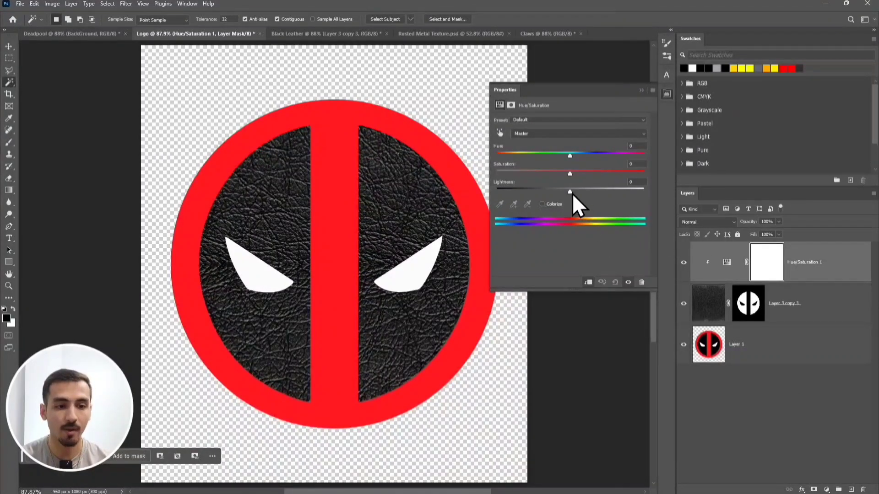
left_click_drag(572, 193, 540, 196)
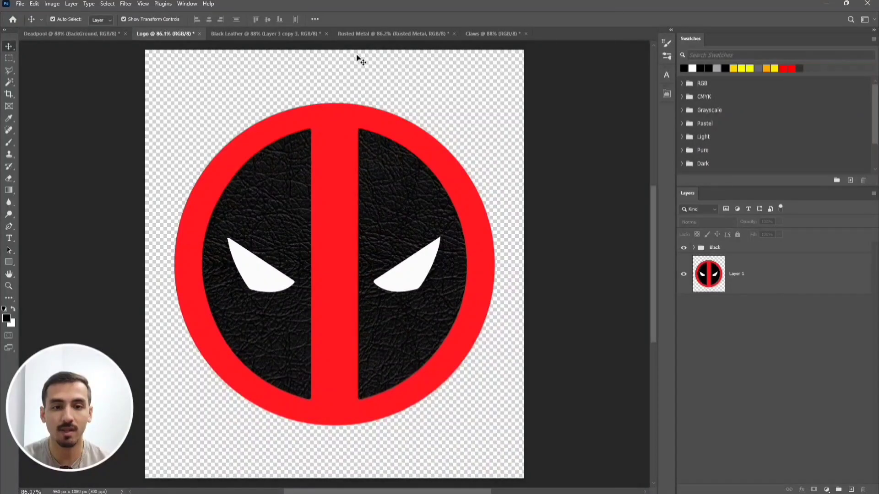
Duplicate the Rusted Metal layer from the Rusted Metal document into the Logo document as "Rusted Metal" and return to the Logo document
left_click(355, 38)
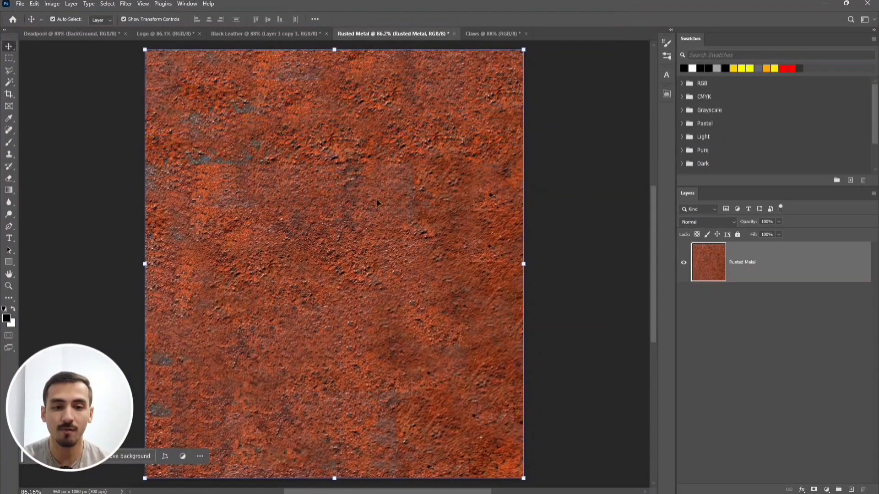
right_click(760, 249)
left_click(824, 270)
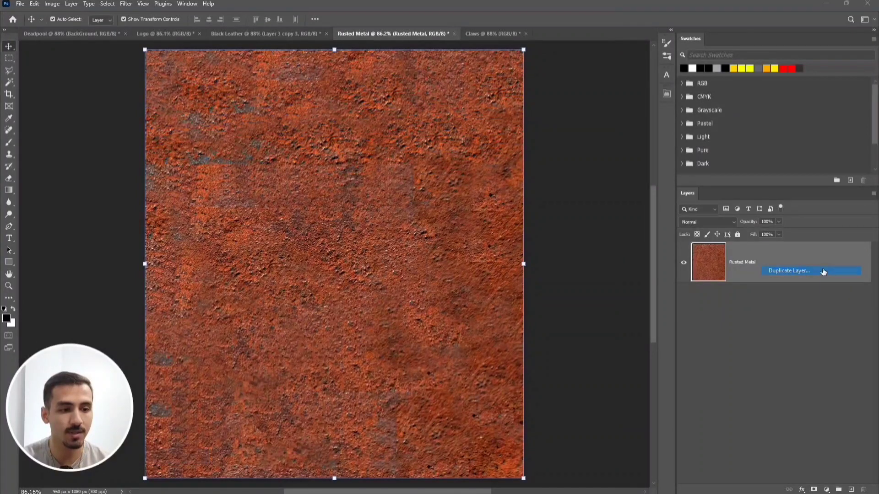
left_click(380, 295)
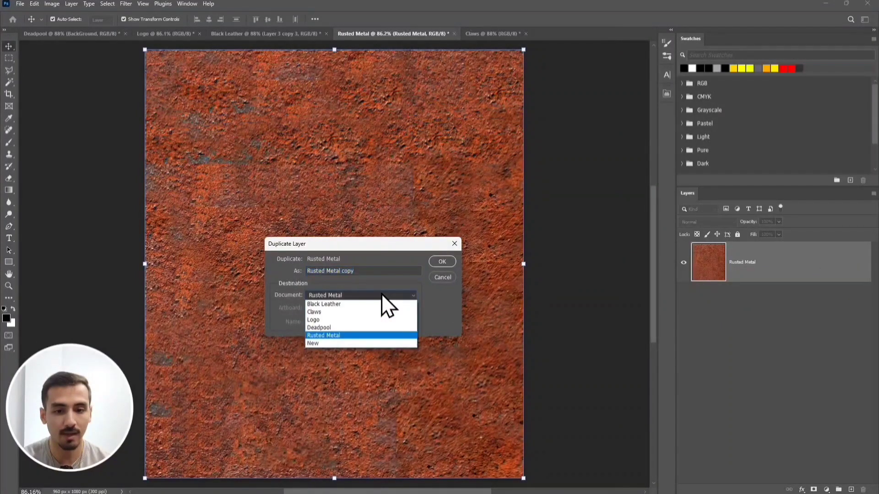
left_click(347, 319)
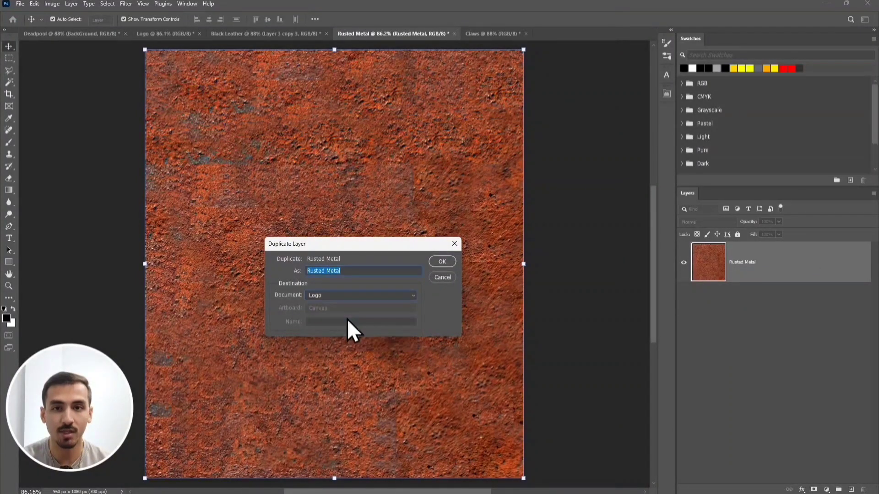
left_click(438, 261)
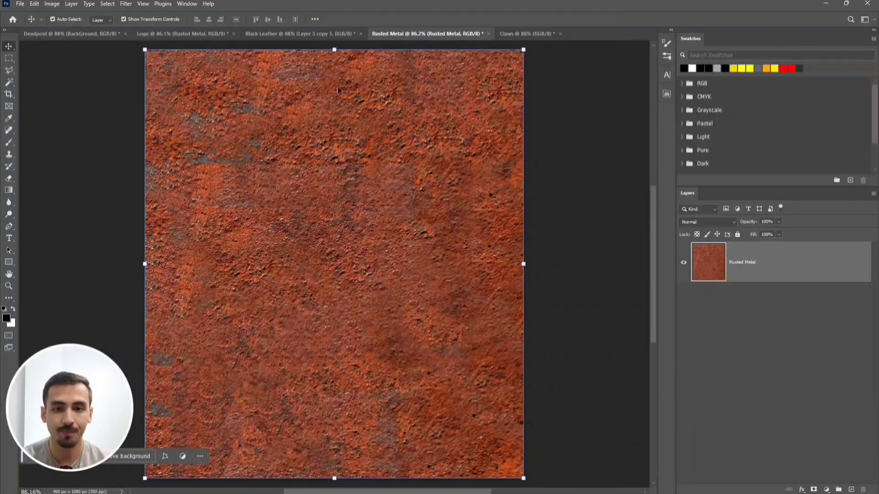
left_click(184, 34)
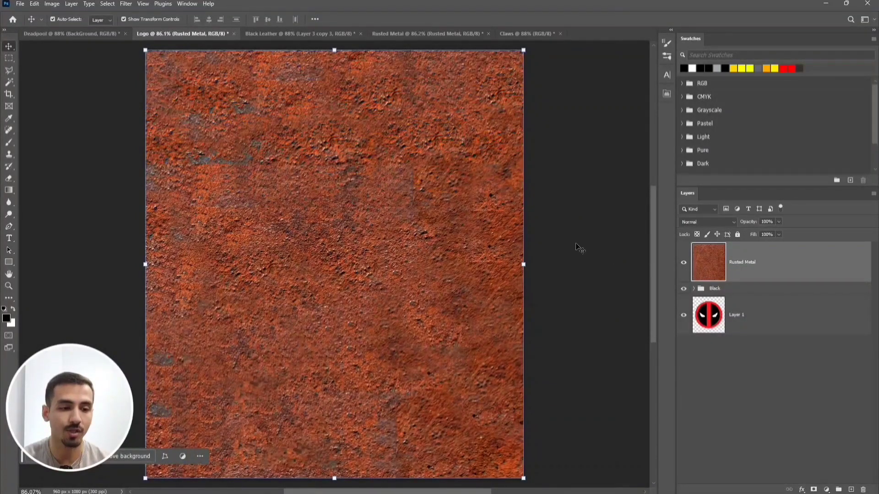
Move Layer 1 above the Rusted Metal layer and select the logo's red ring and center bar with the Magic Wand
left_click_drag(765, 321, 760, 249)
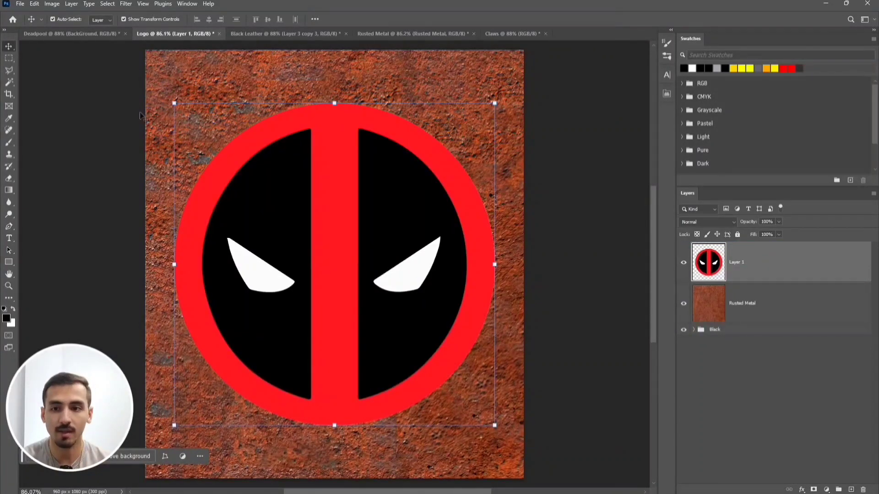
left_click(9, 83)
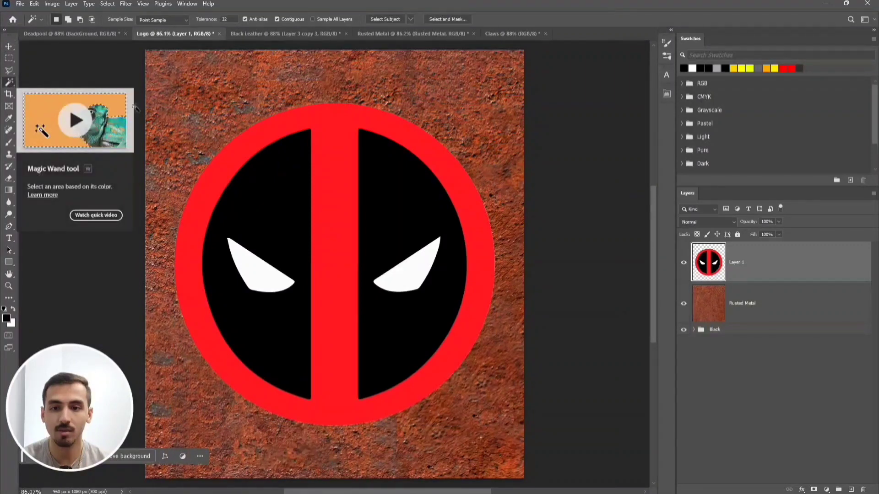
left_click(337, 146)
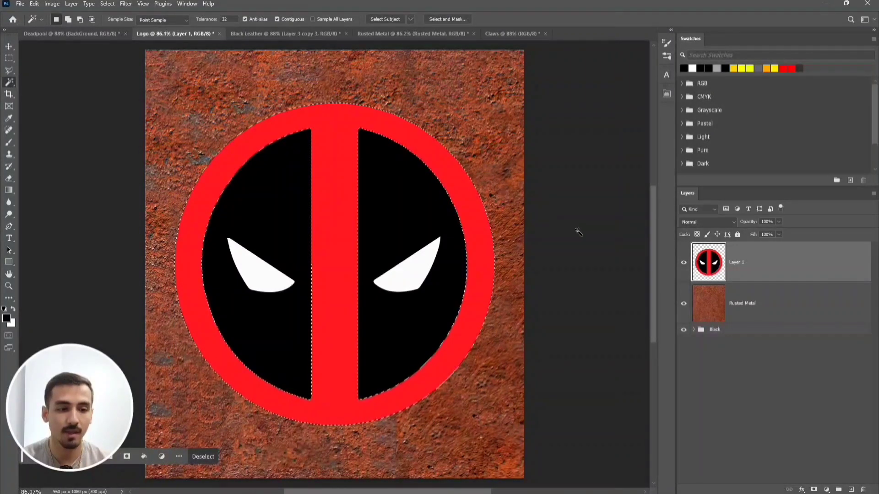
Mask the Rusted Metal layer with the red-area selection and move Layer 1 beneath it
left_click(747, 293)
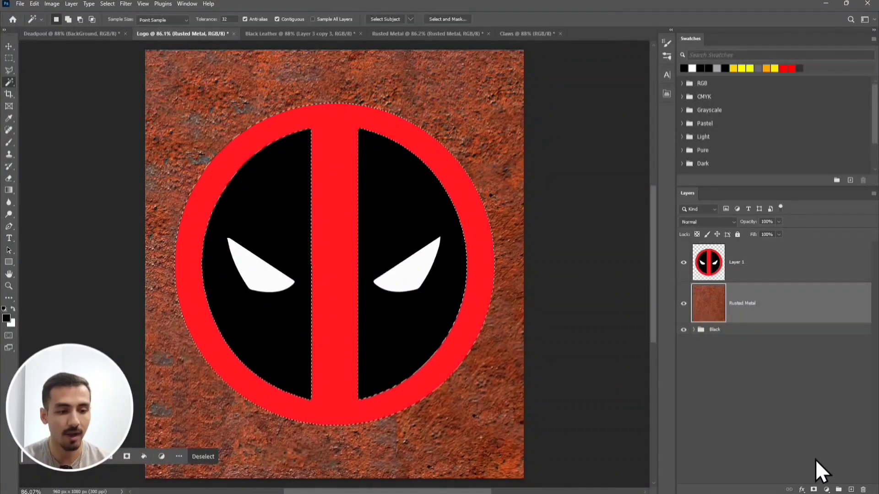
left_click(813, 489)
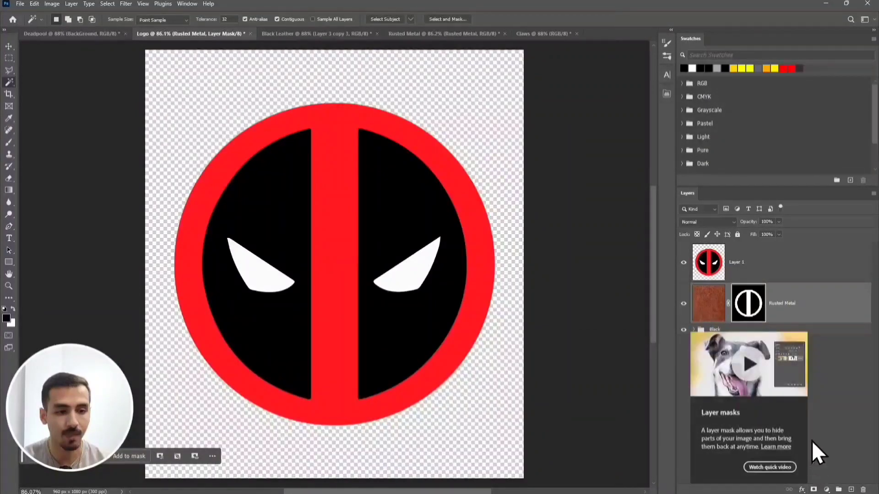
left_click_drag(771, 263, 771, 315)
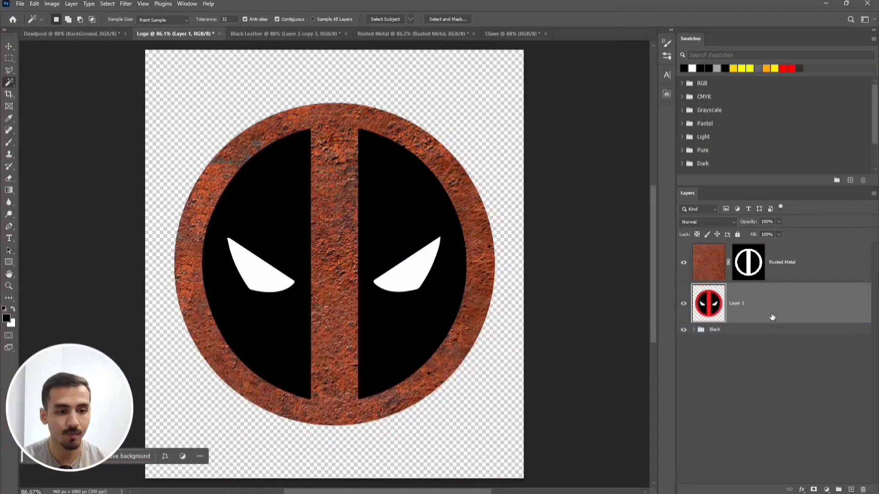
Set the Rusted Metal layer's blend mode to Linear Burn and deselect the layer
left_click(788, 273)
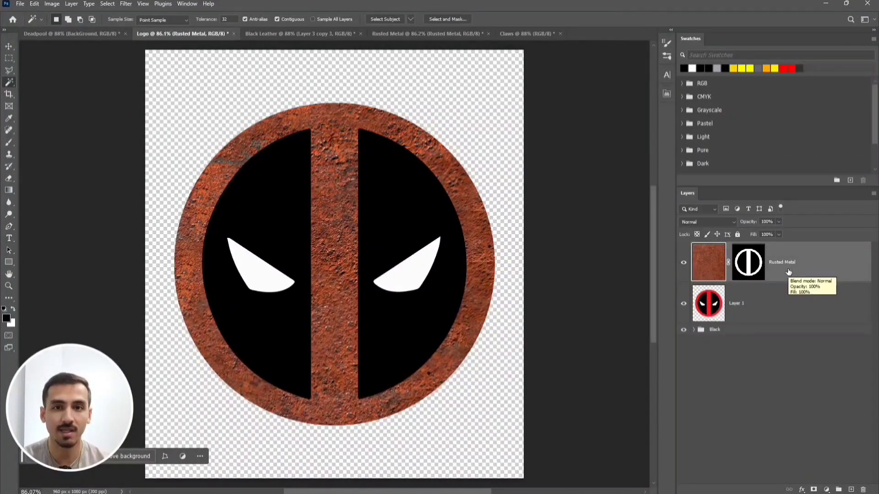
left_click(734, 223)
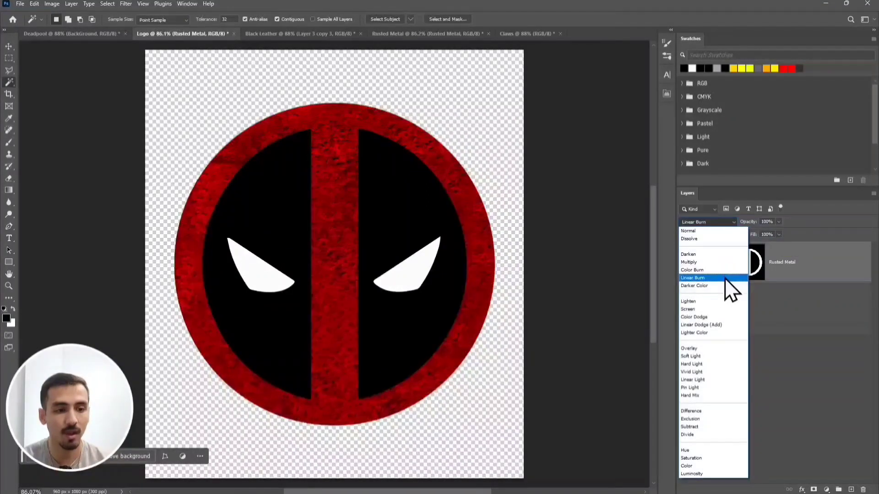
left_click(724, 278)
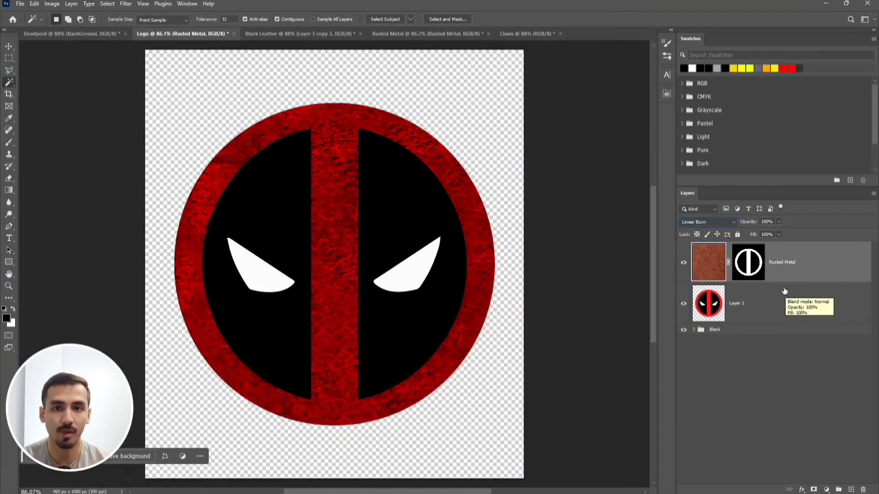
left_click(784, 366)
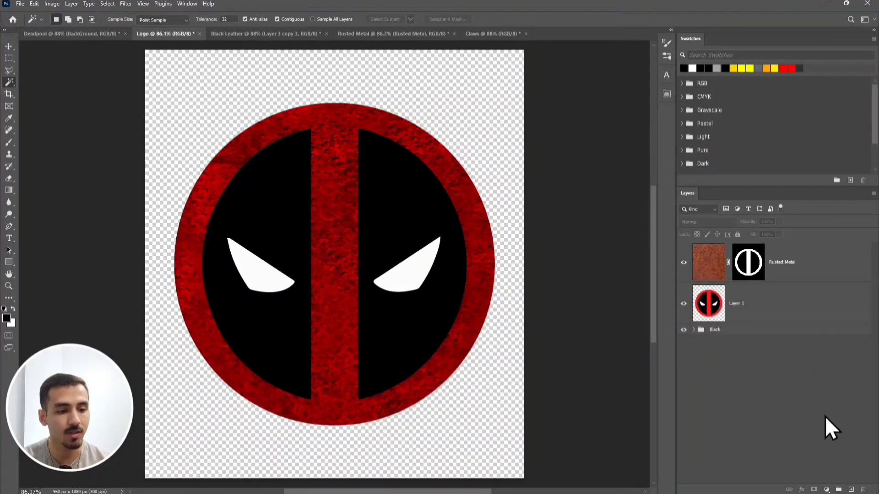
Add a Levels adjustment clipped to the Rusted Metal layer and lower its white output level to 220
left_click(826, 490)
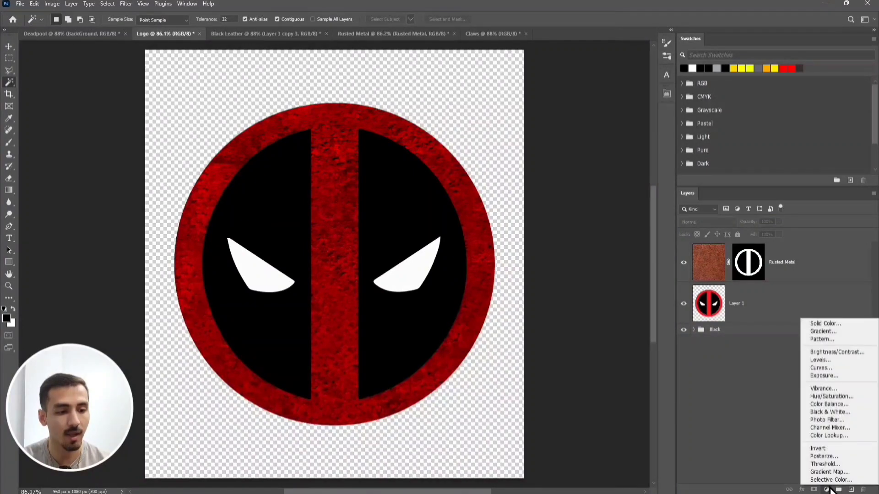
left_click(844, 360)
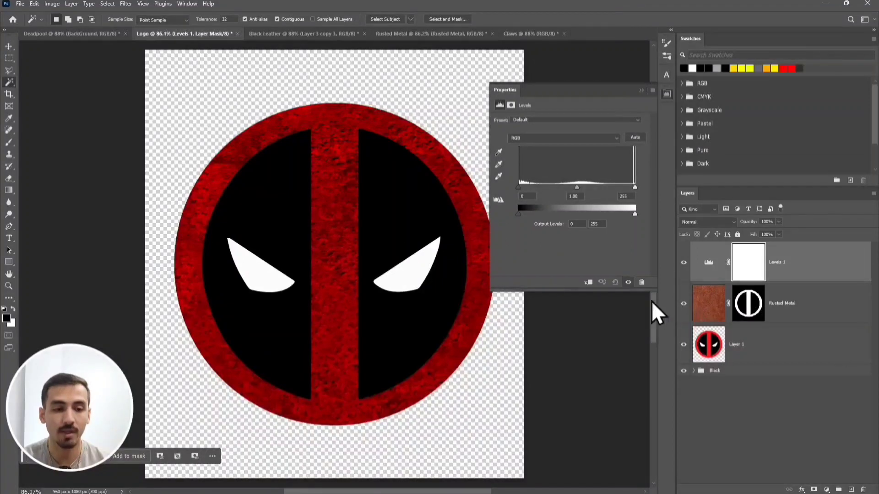
left_click(588, 283)
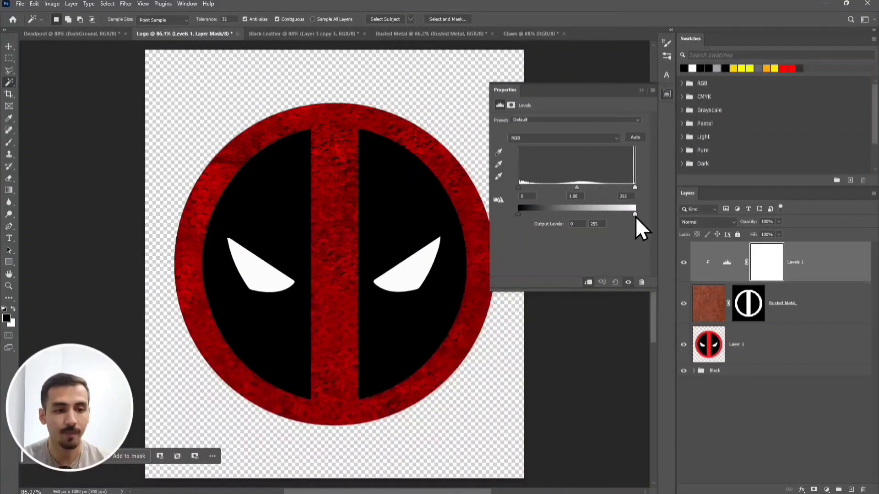
left_click_drag(636, 215, 621, 213)
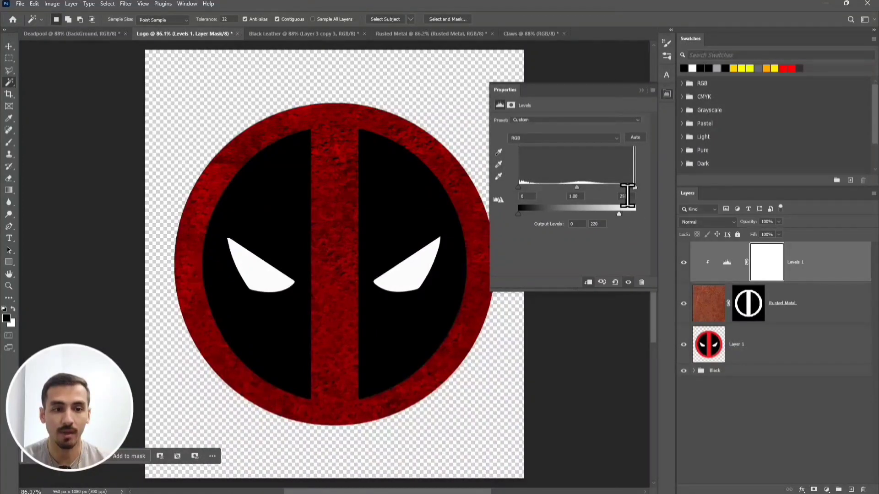
left_click(642, 91)
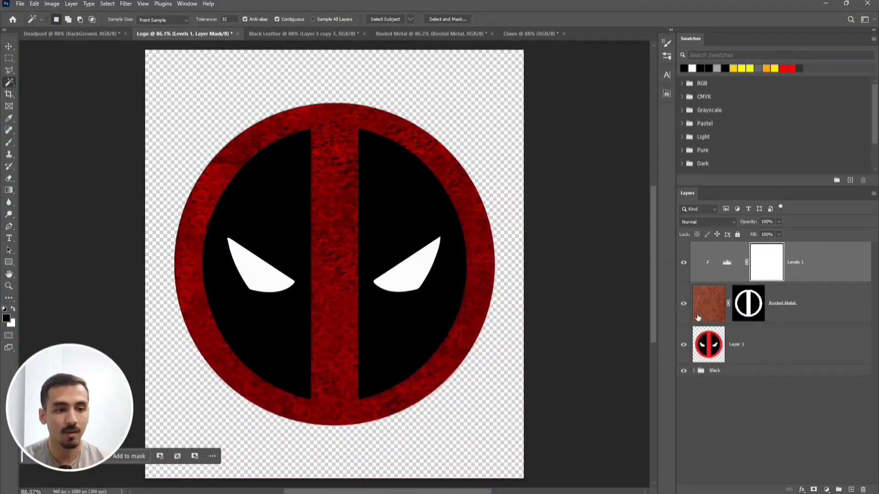
left_click(712, 387)
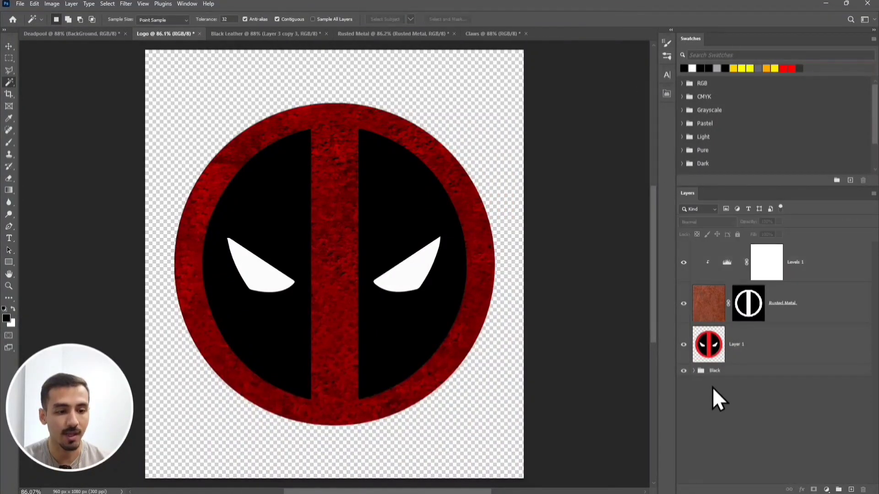
Add a Curves adjustment layer above Levels 1 and move the RGB curve's black point inward to darken the shadows
left_click(826, 490)
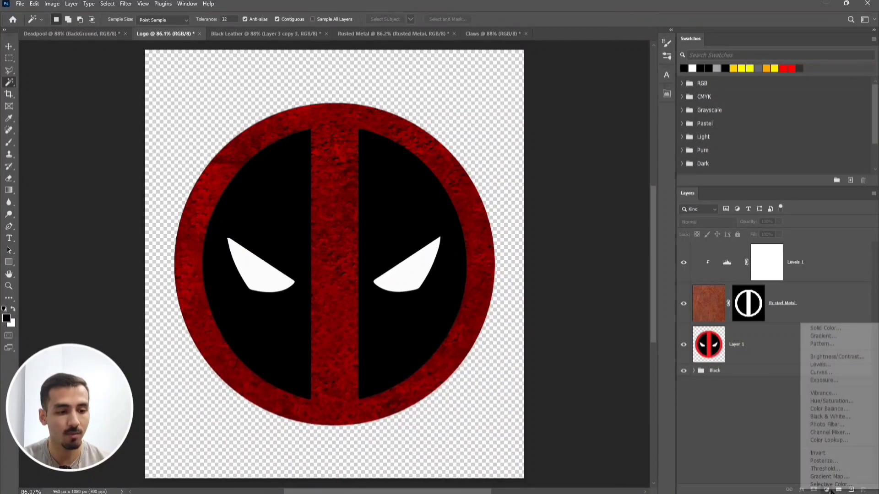
left_click(841, 371)
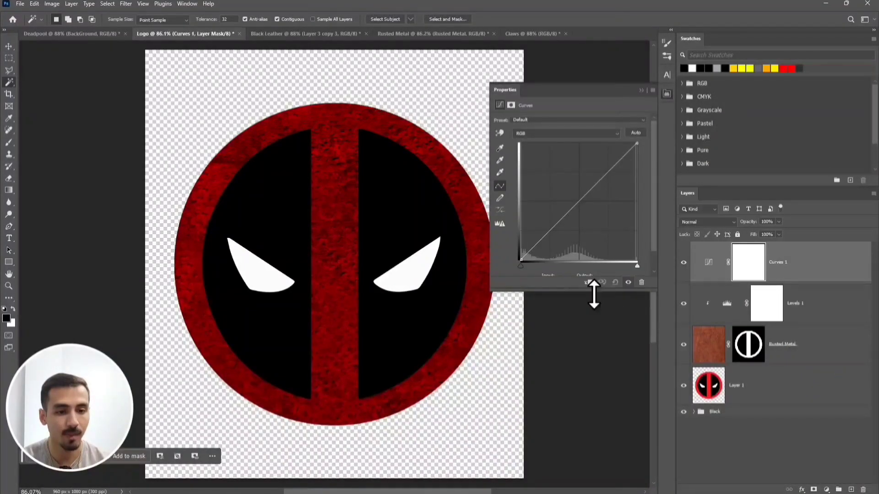
left_click_drag(520, 267, 535, 267)
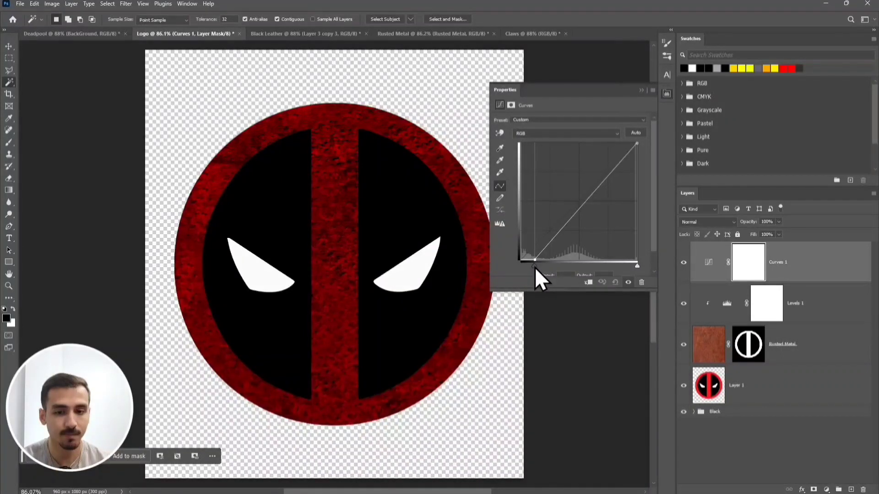
left_click(642, 90)
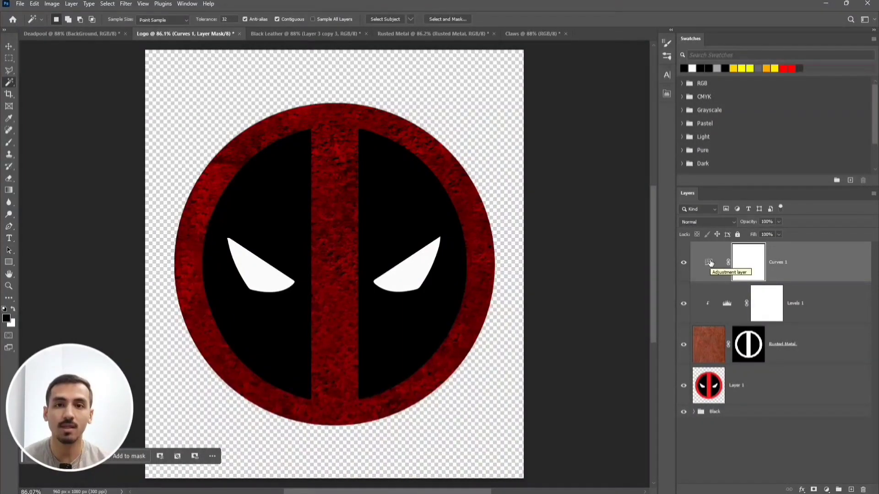
Clip the Curves adjustment to the Rusted Metal layer and move Layer 1 beneath the Black group
key("alt")
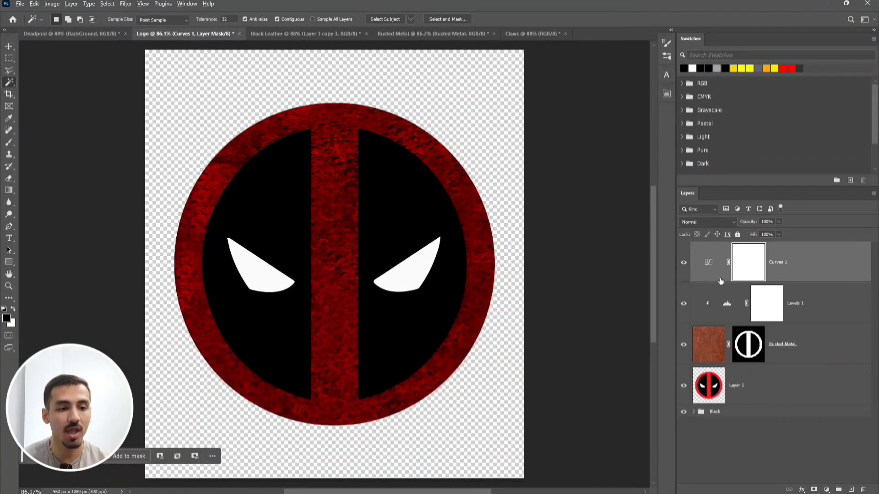
left_click(723, 281, "alt")
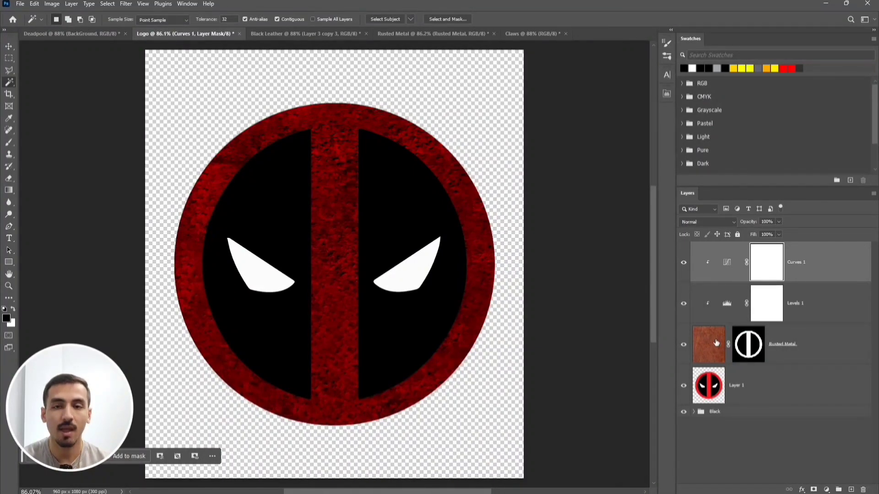
left_click(741, 374)
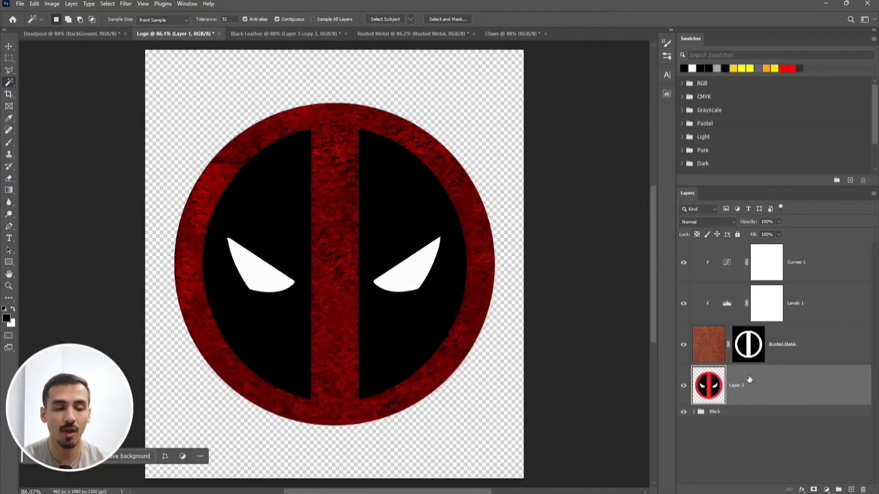
left_click_drag(749, 379, 751, 418)
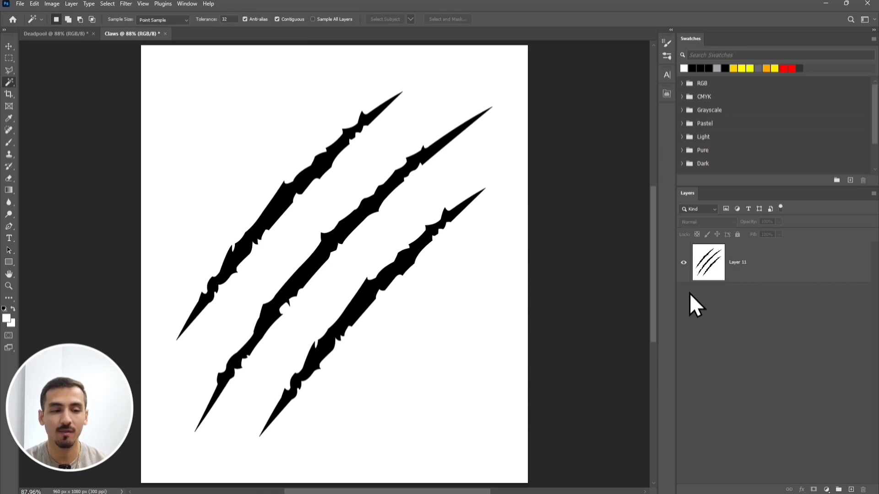
Select the black claw marks on Layer 11 with Color Range and mask the layer with that selection
left_click(738, 269)
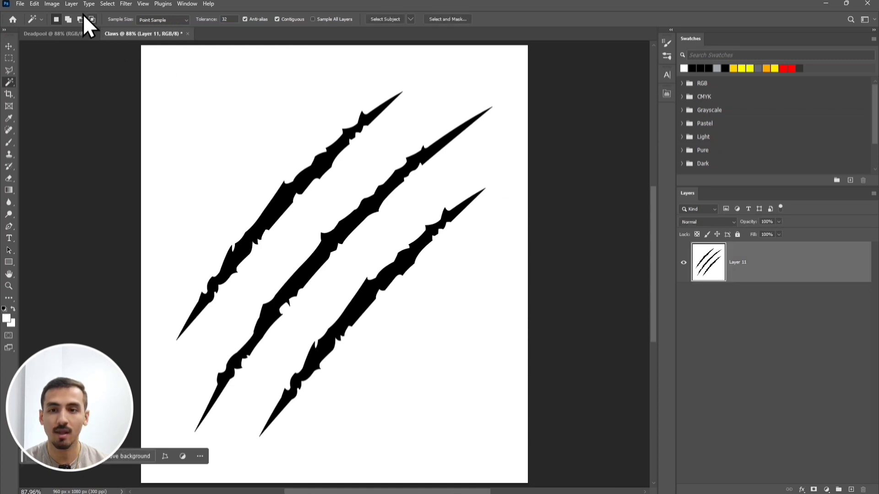
left_click(108, 4)
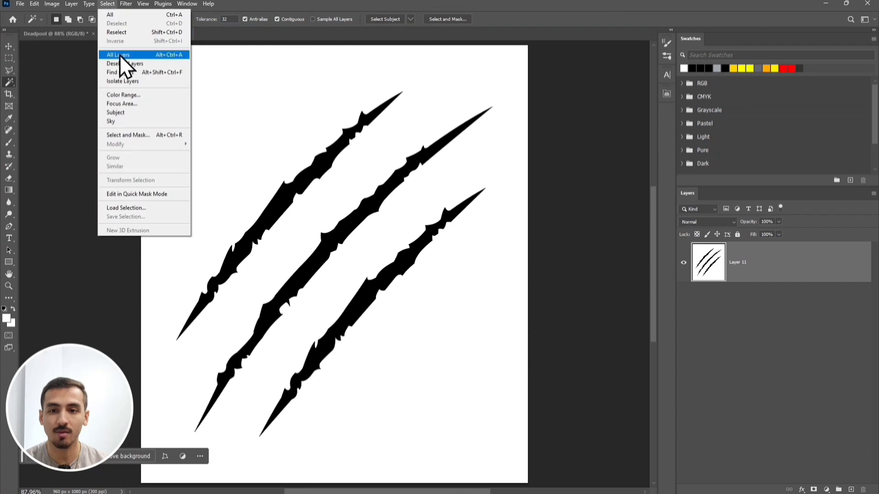
left_click(151, 96)
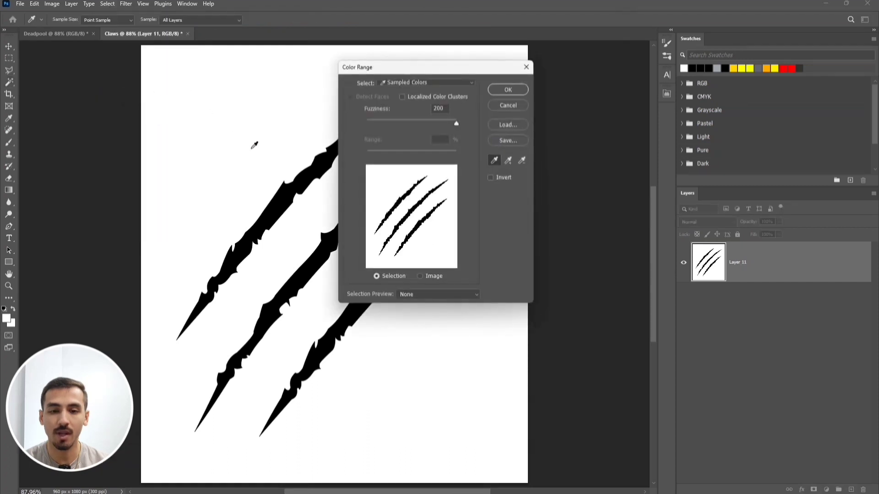
left_click(321, 170)
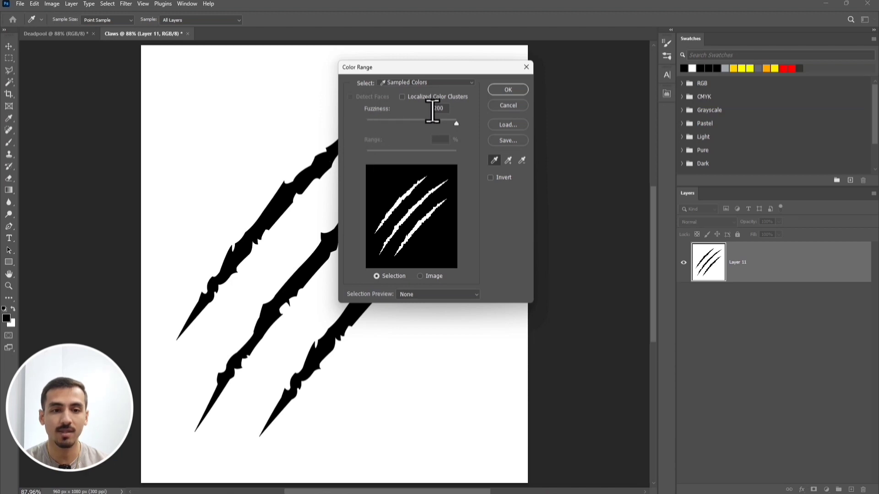
left_click(508, 90)
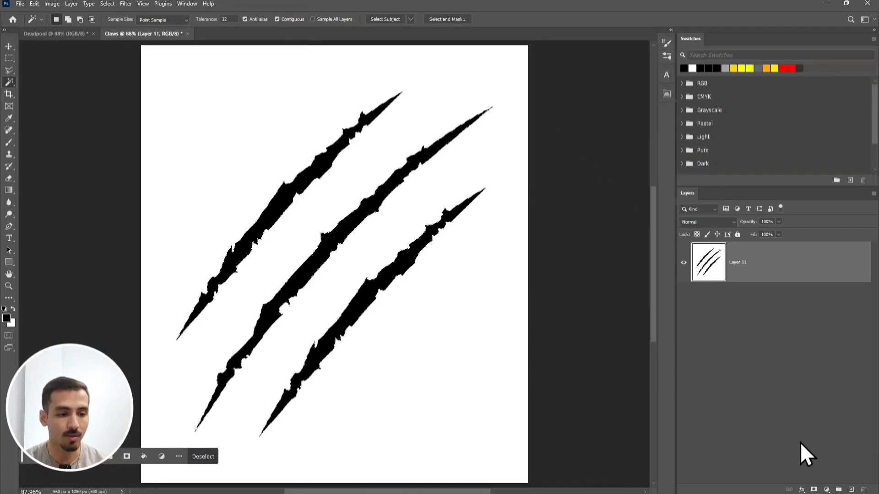
left_click(814, 489)
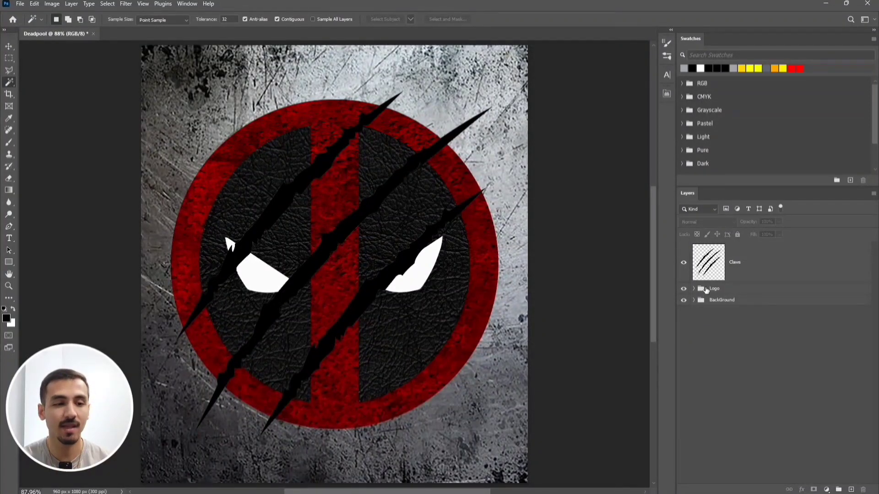
Style the Claws layer with 0% fill opacity and an 8 px grey outside stroke
left_click(761, 269)
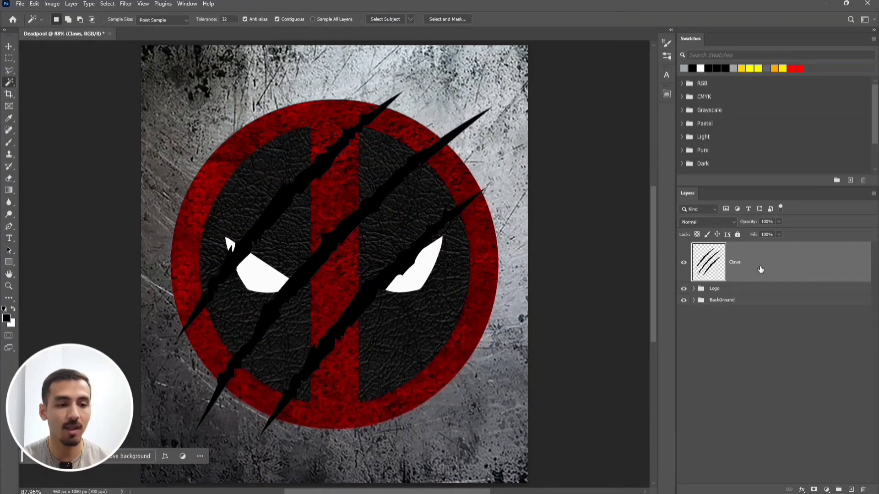
double_click(761, 269)
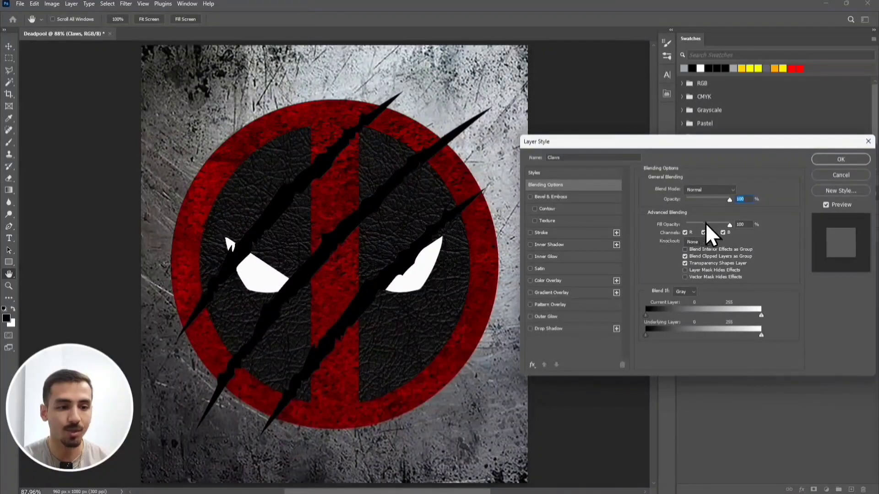
left_click_drag(729, 226, 685, 227)
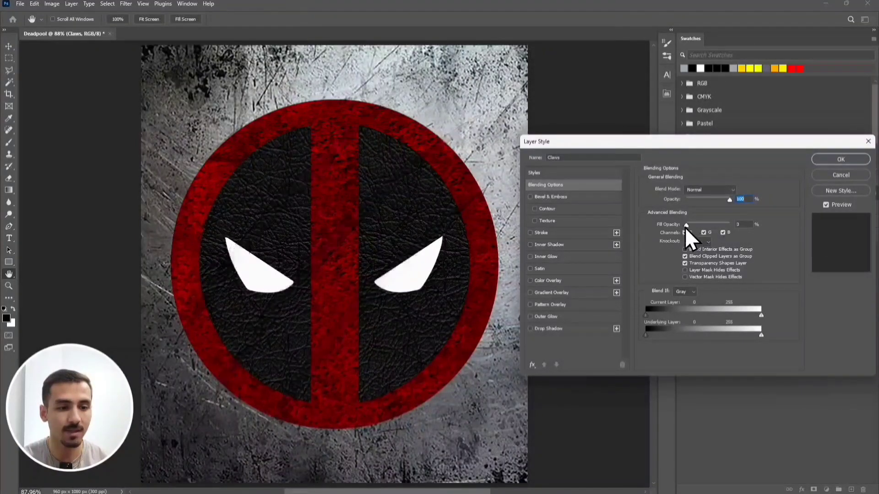
left_click(542, 235)
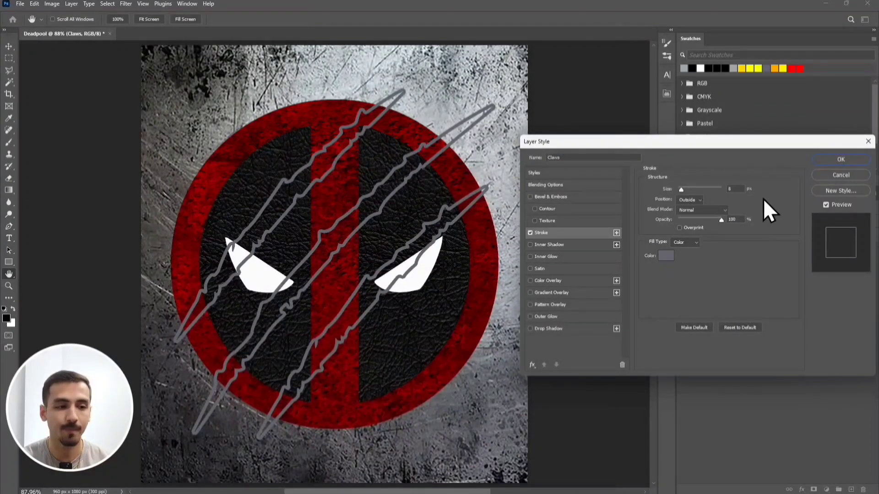
left_click(825, 162)
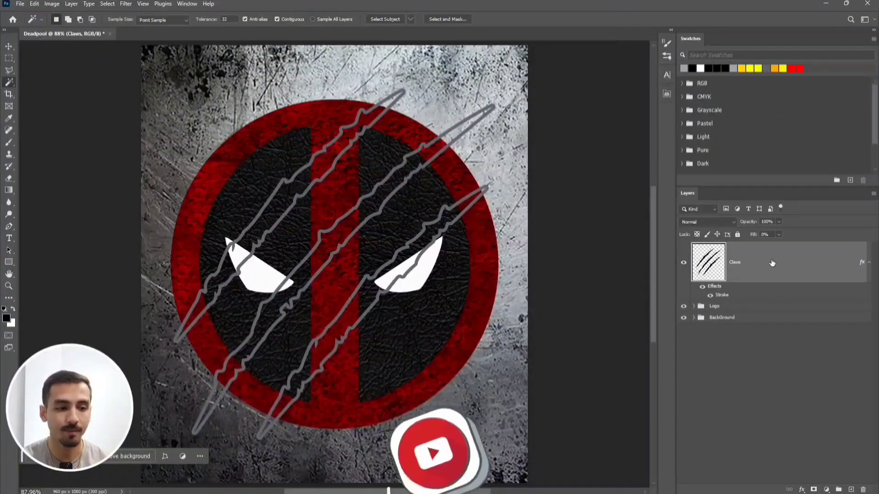
Duplicate the Claws layer and convert the copy to a smart object
left_click_drag(769, 276, 850, 489)
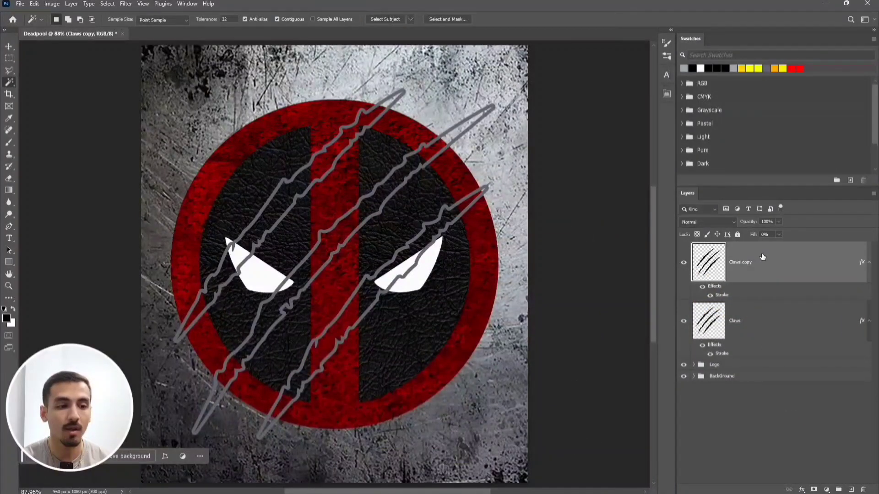
right_click(762, 256)
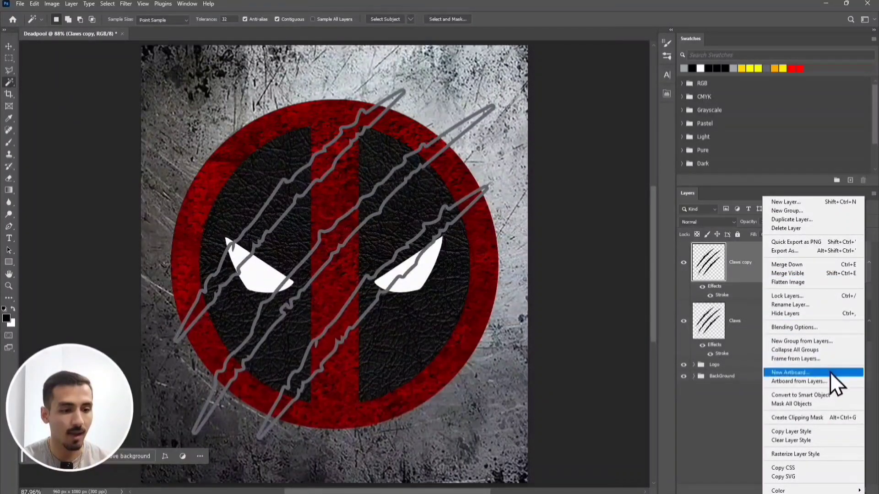
left_click(842, 397)
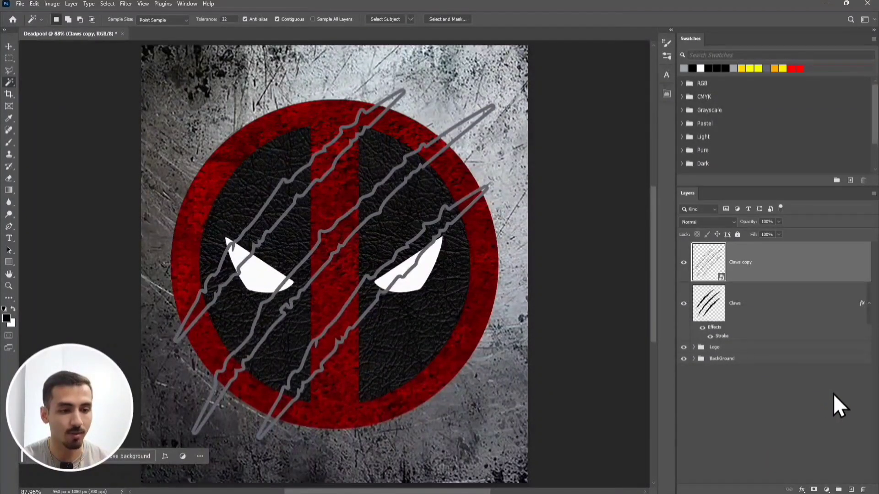
Load the Claws copy outline as a selection and copy that area of the Metal layer to a new layer
left_click(694, 359)
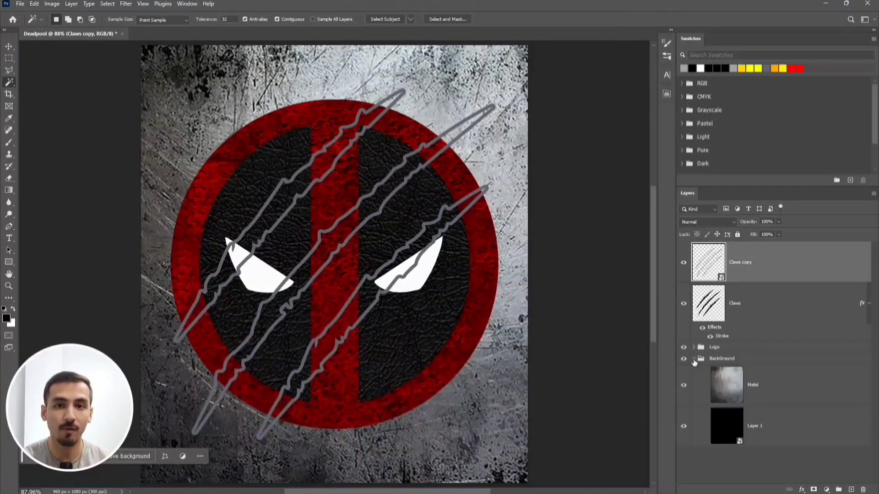
left_click(710, 268, "ctrl")
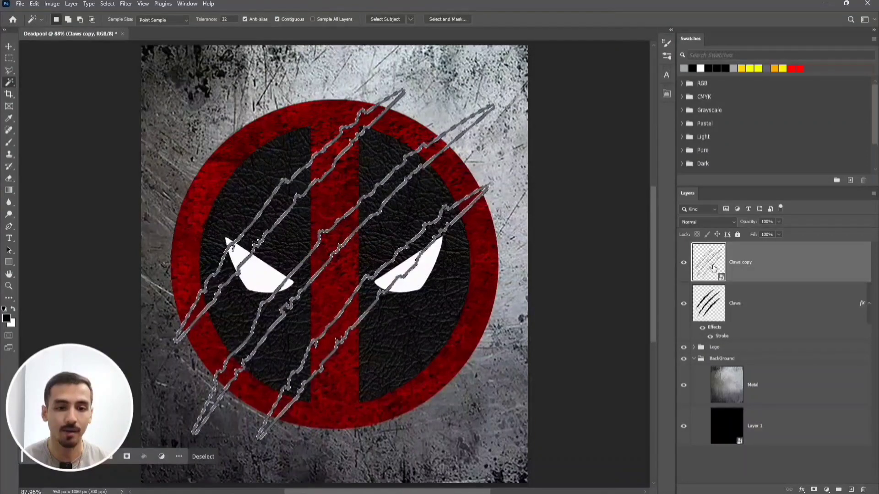
left_click(781, 386)
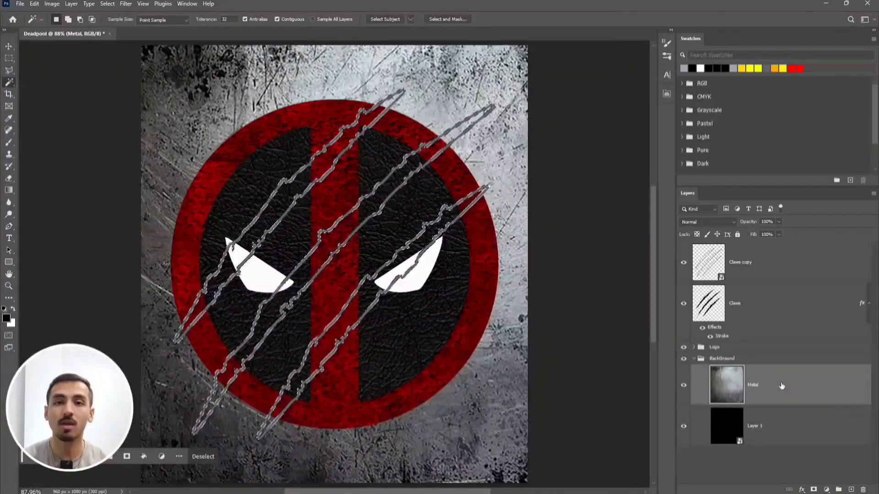
key("ctrl+j")
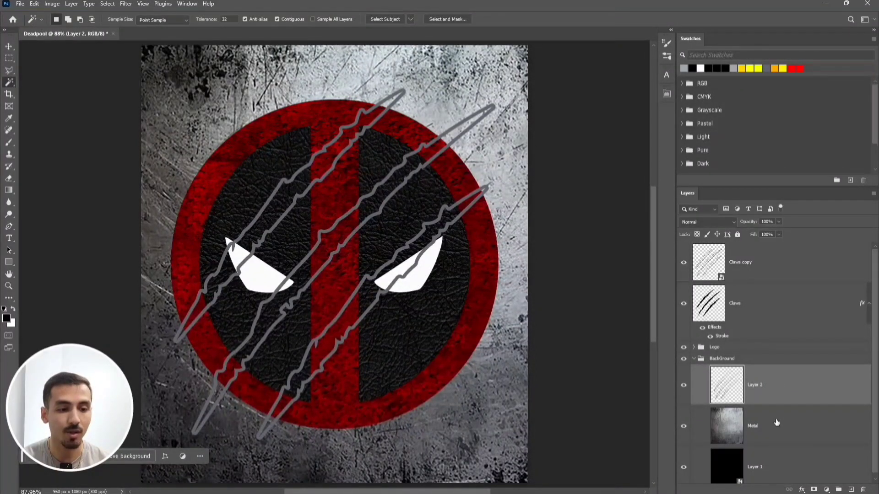
Move the metal outline layer to the top of the layer stack and delete the Claws copy layer
left_click_drag(766, 394, 762, 258)
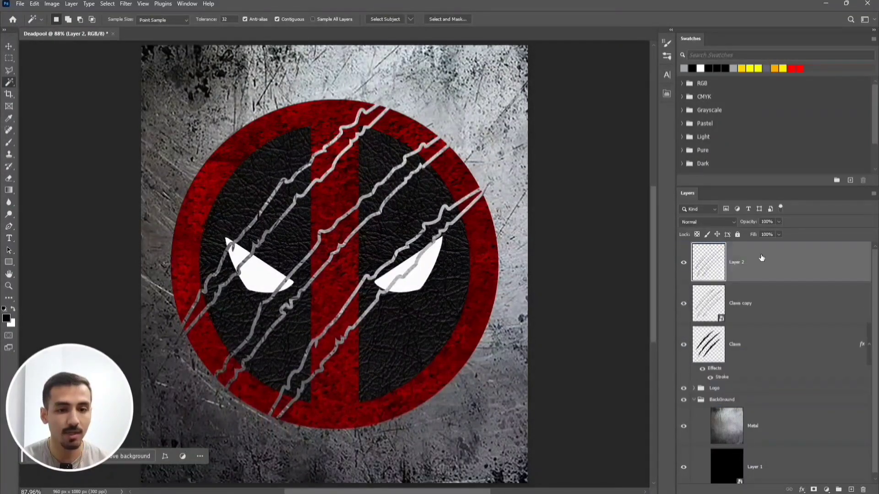
left_click(759, 301)
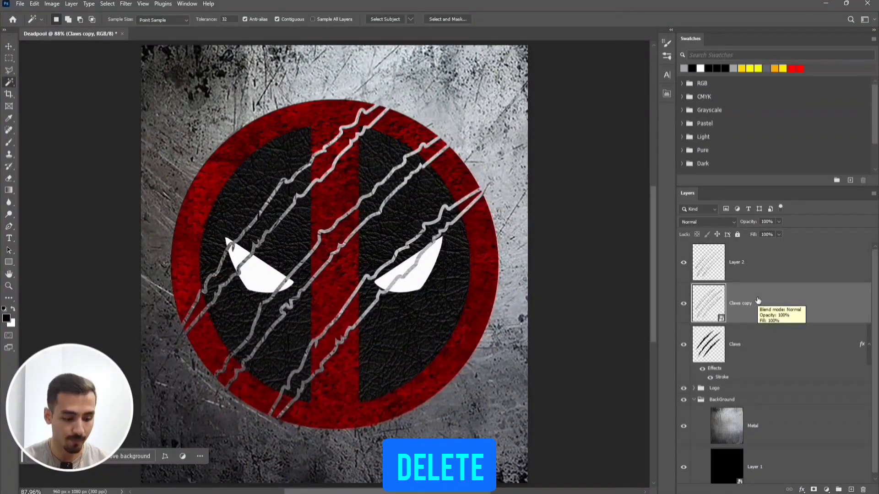
key("Delete")
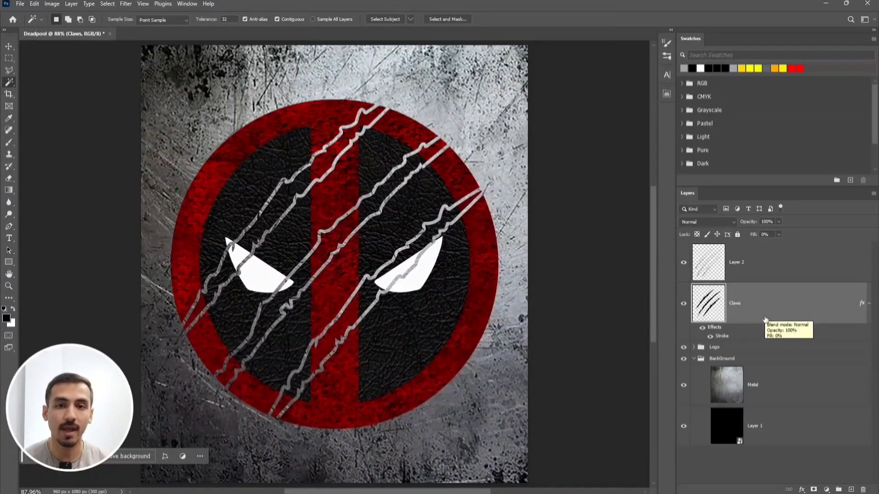
Mask the claw shapes out of the Logo group with black and delete the same shapes from the Metal layer
left_click(737, 350)
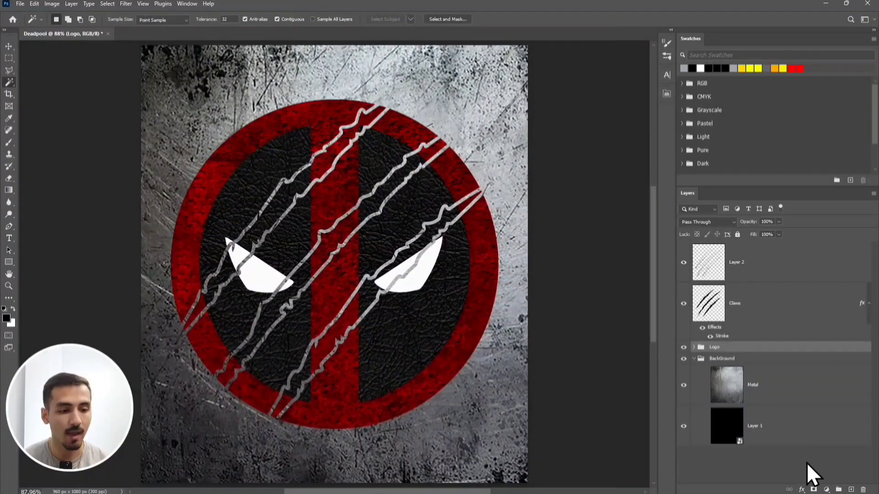
left_click(814, 489)
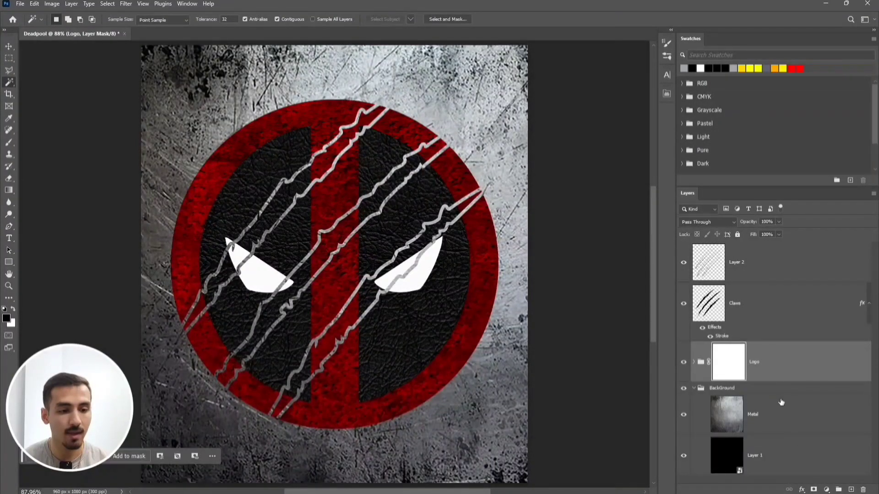
left_click(718, 307, "ctrl")
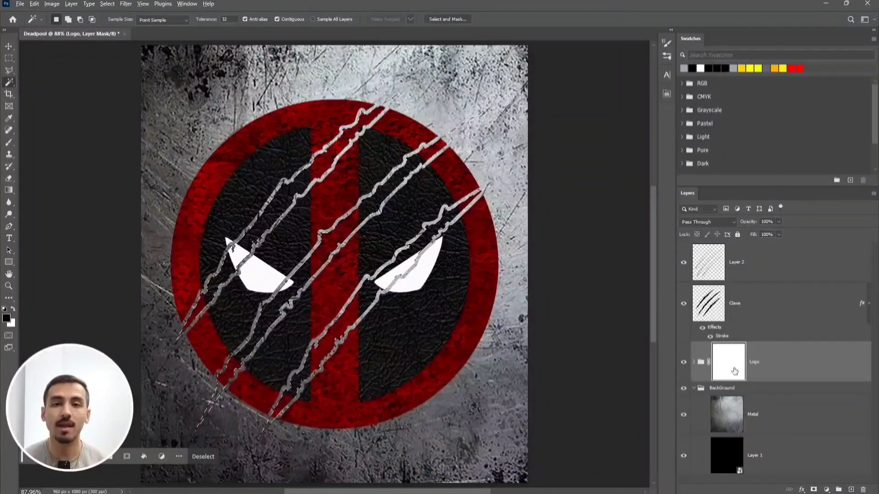
key("alt+BackSpace")
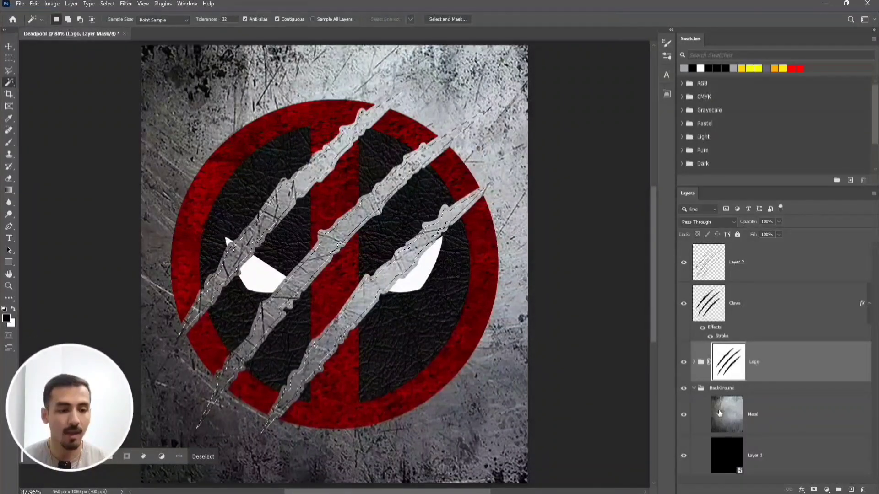
left_click(804, 426)
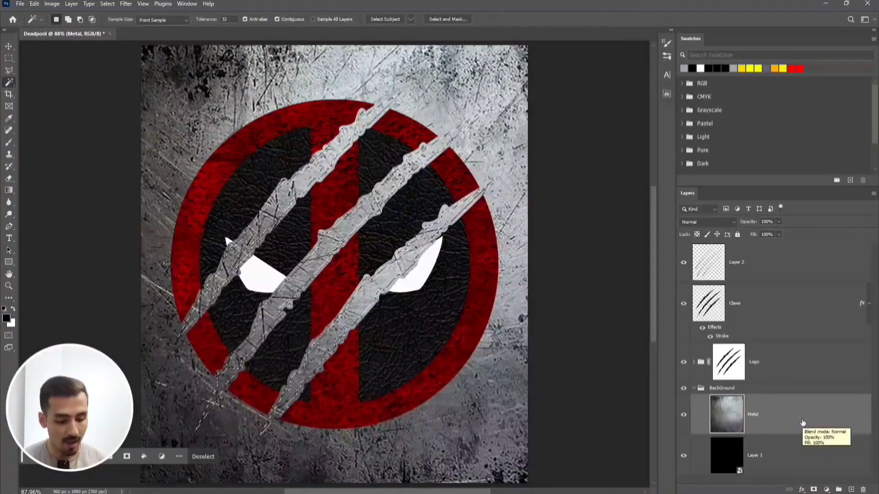
key("Delete")
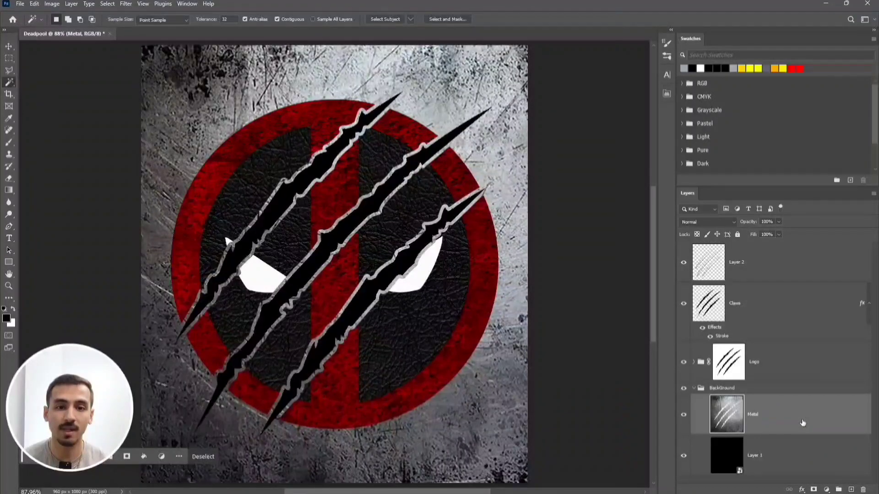
Deselect the claw shapes and give the Claws layer an Inner Glow with Linear Dodge (Add), 65% opacity and 10 px size
key("ctrl+d")
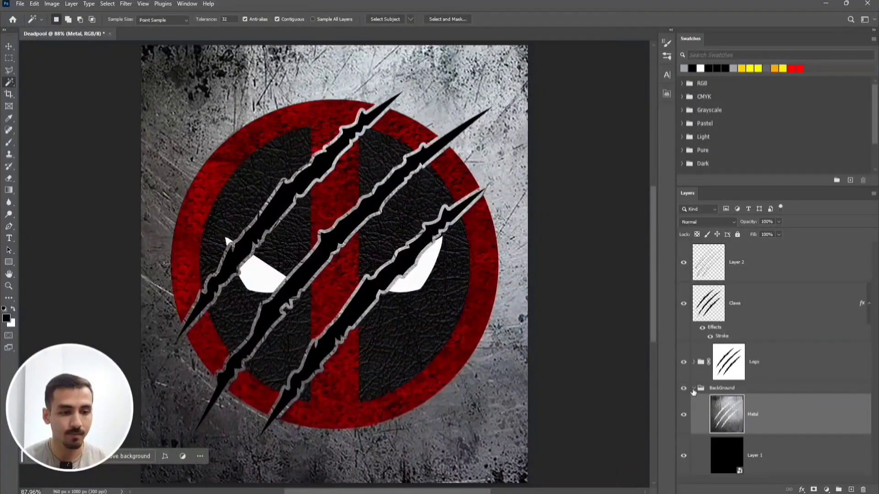
left_click(694, 390)
left_click(767, 315)
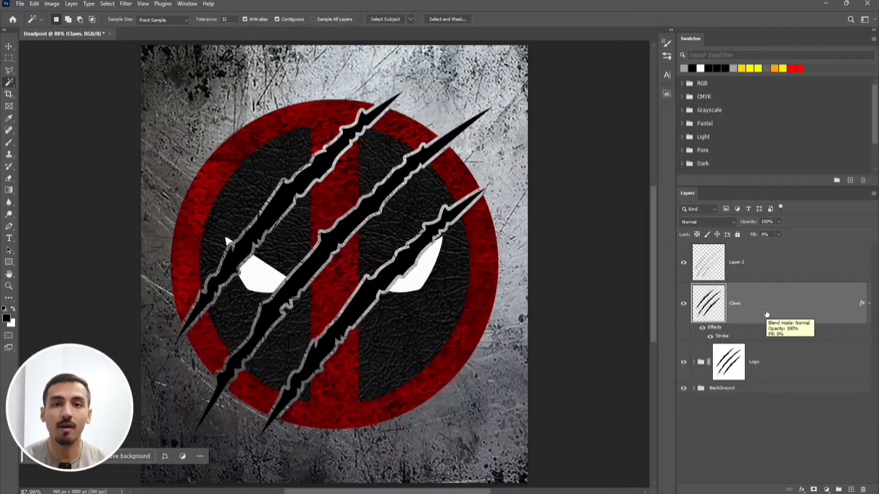
double_click(766, 314)
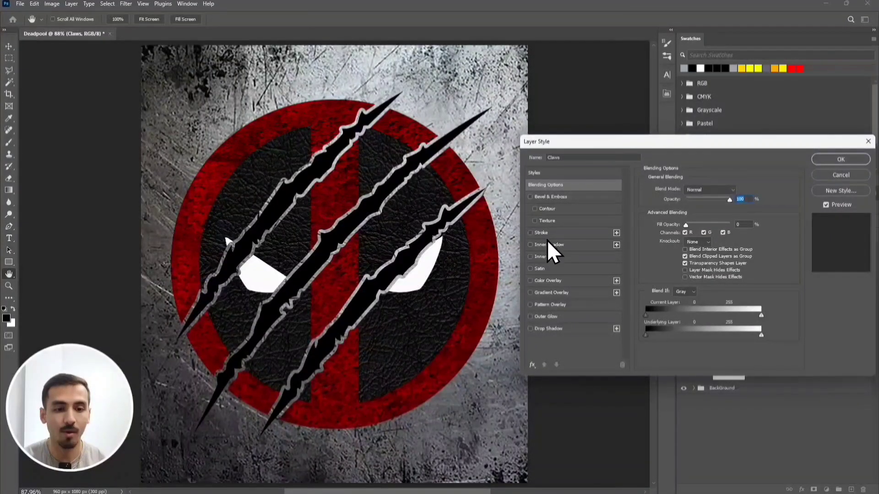
left_click(540, 256)
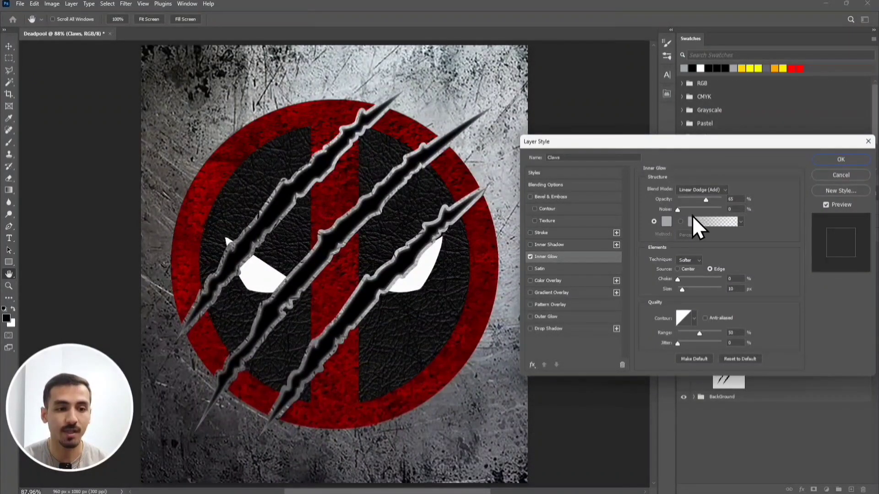
Try sampling a light grey from the metal background as the Inner Glow color
left_click(665, 223)
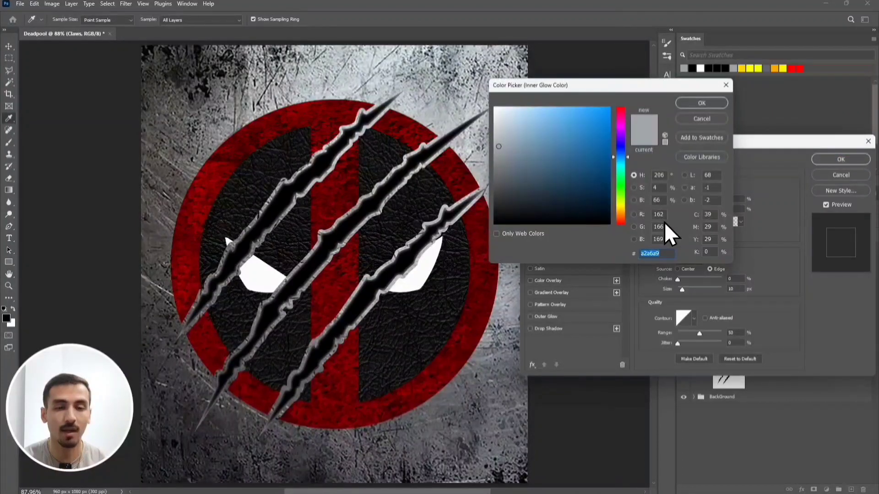
left_click(451, 109)
left_click(357, 76)
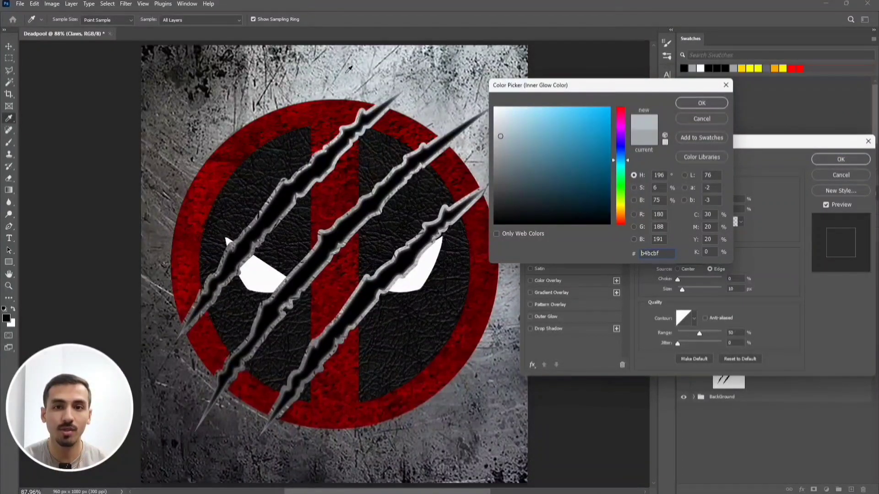
left_click(718, 118)
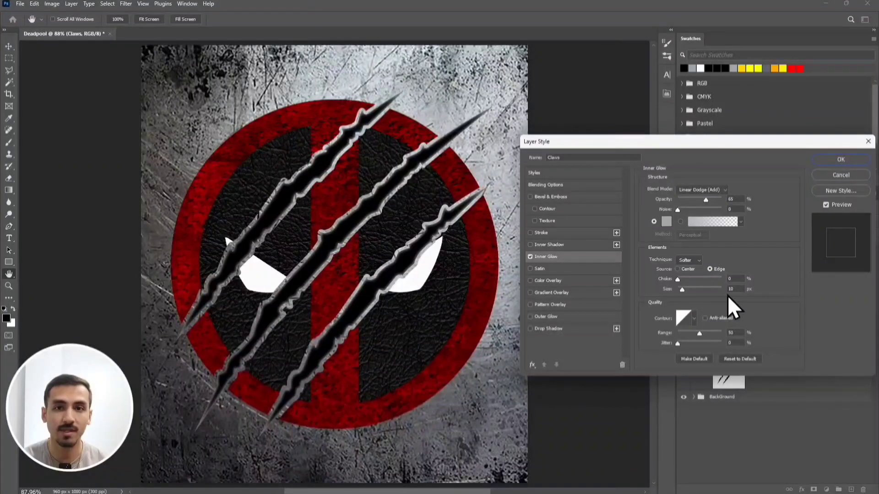
Apply the Inner Glow to the Claws layer and examine the claw marks' glow and metal edges up close
left_click(849, 161)
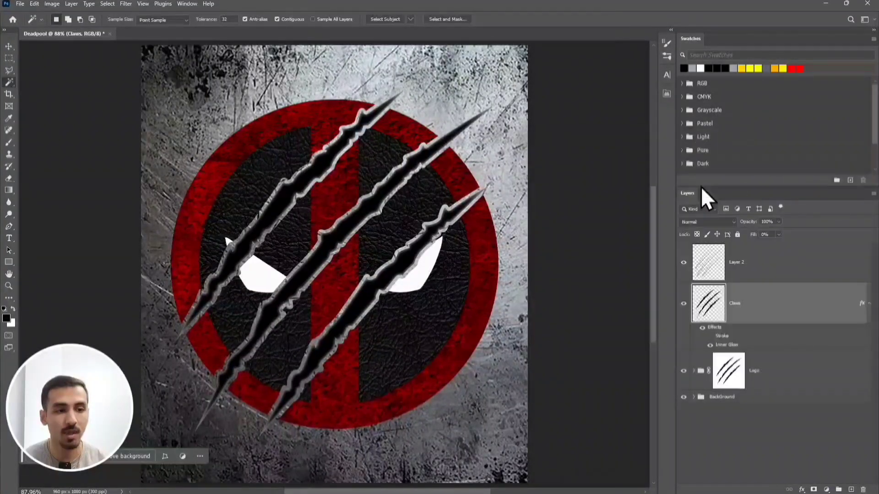
key("w")
scroll(362, 238, "up", 3)
scroll(362, 232, "up", 2)
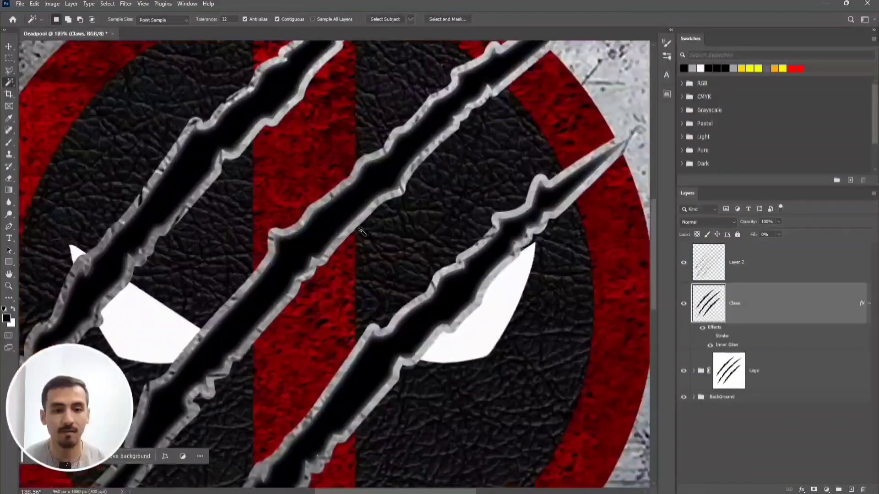
left_click_drag(314, 153, 403, 140)
left_click_drag(453, 344, 400, 319)
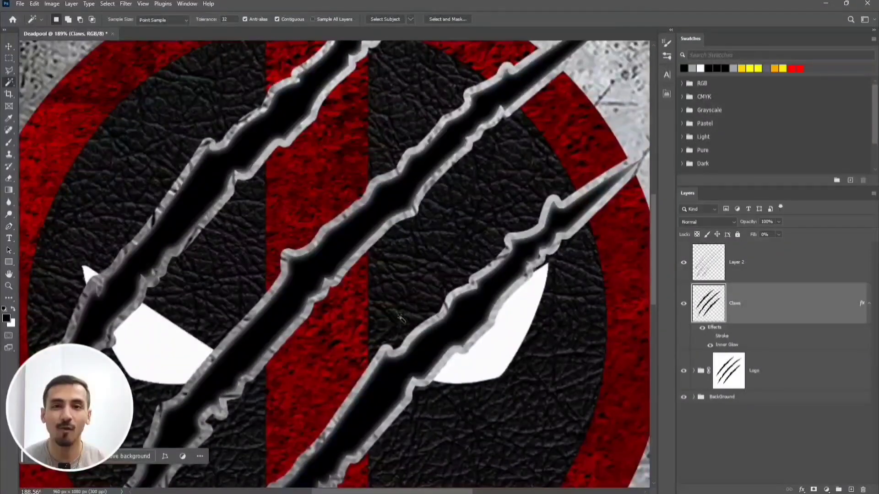